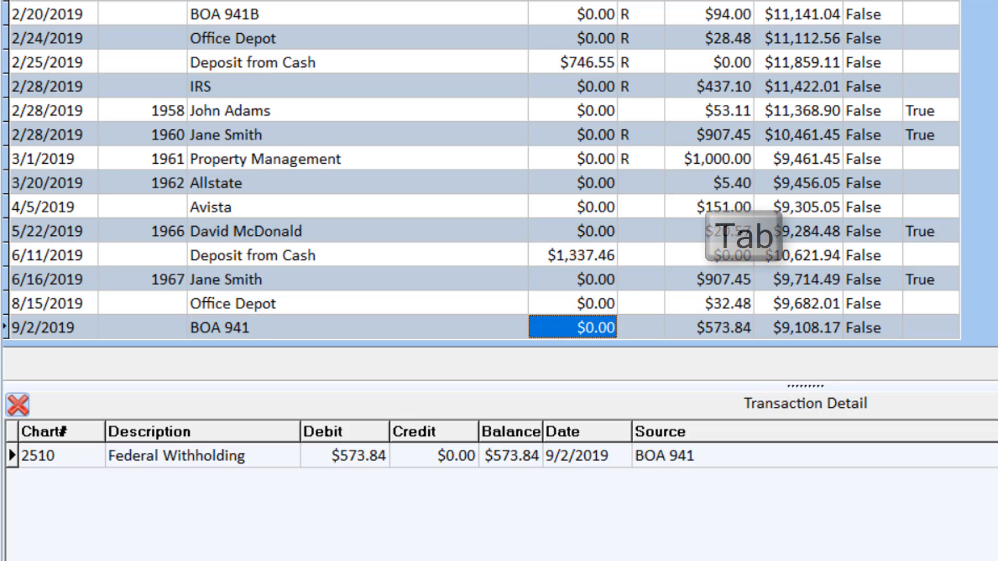
{"action": "key", "text": "Tab"}
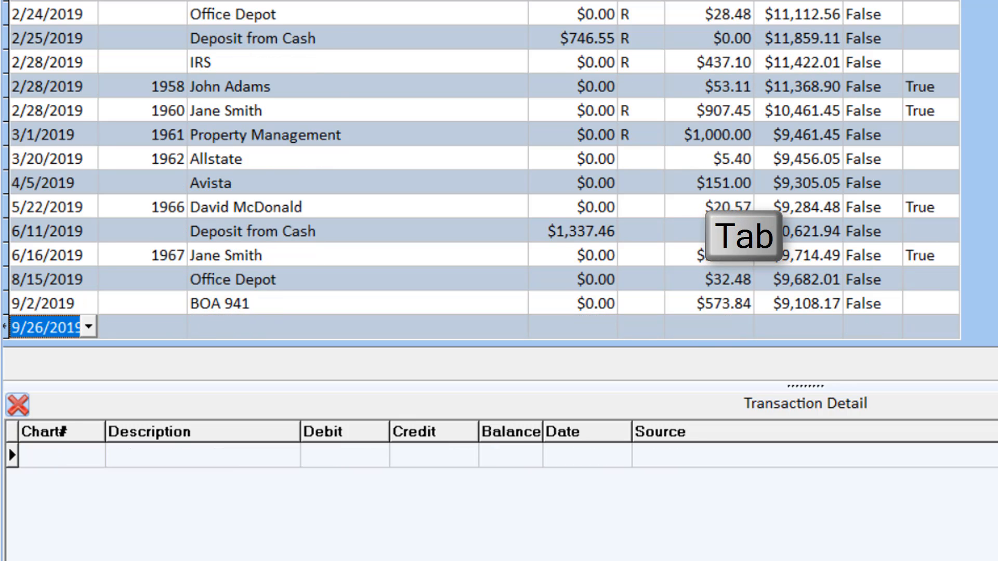
Change the new register entry's date to 9/11/2019 using the September calendar.
{"action": "key", "text": "Down"}
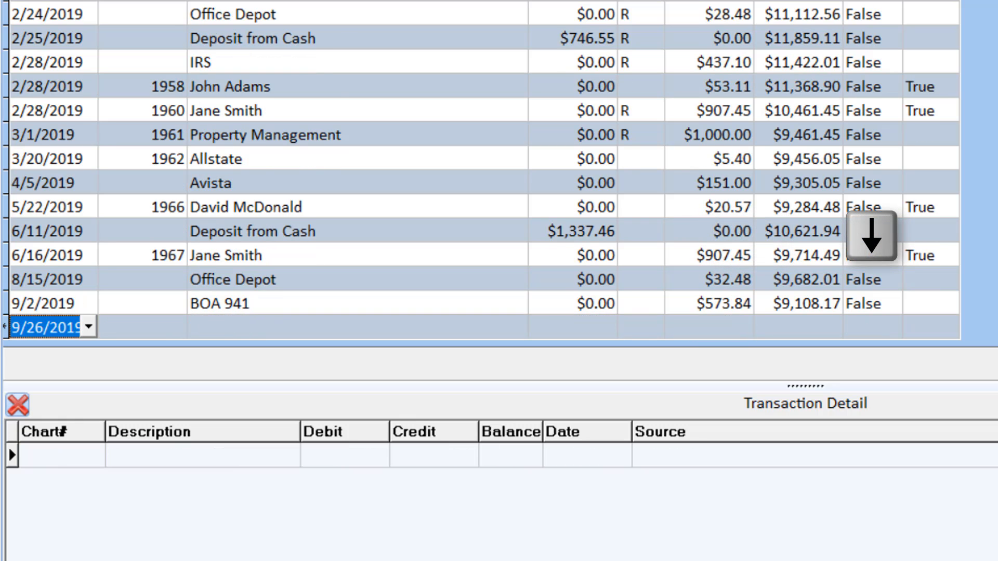
{"action": "key", "text": "Insert"}
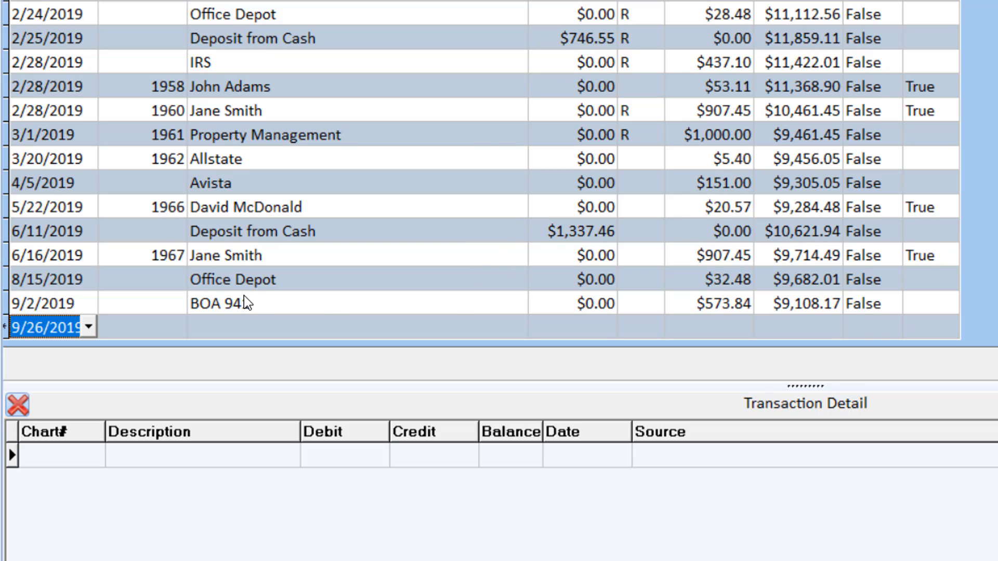
{"action": "left_click", "coordinate": [83, 325]}
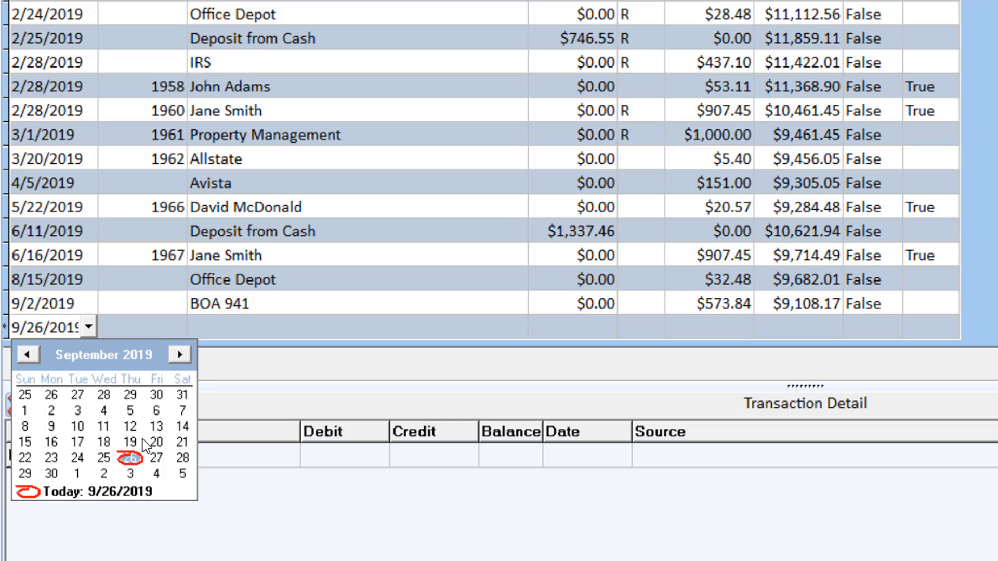
{"action": "left_click", "coordinate": [113, 423]}
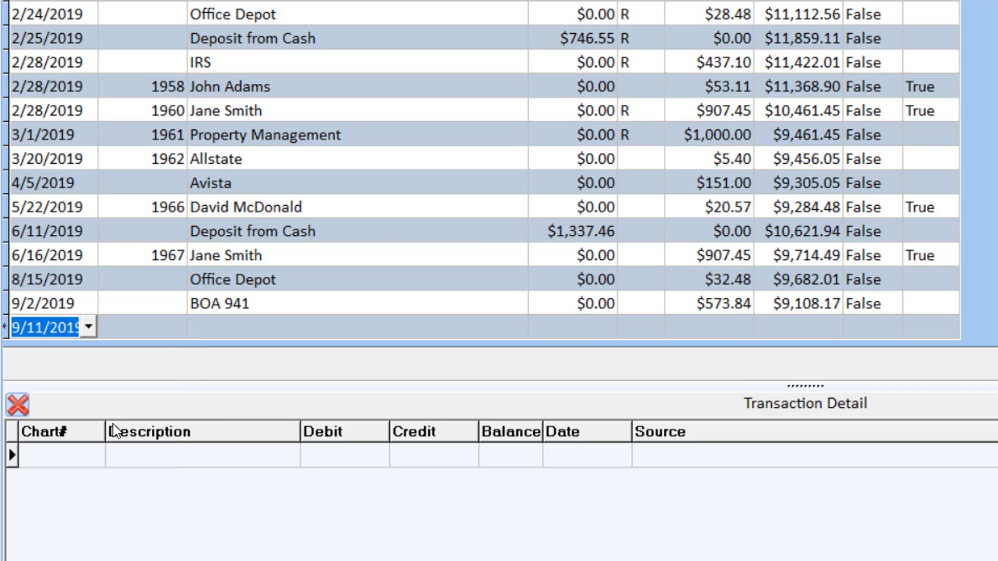
Make check 1968 payable to Property Management, which prefills a $1,000.00 payment.
{"action": "key", "text": "Tab"}
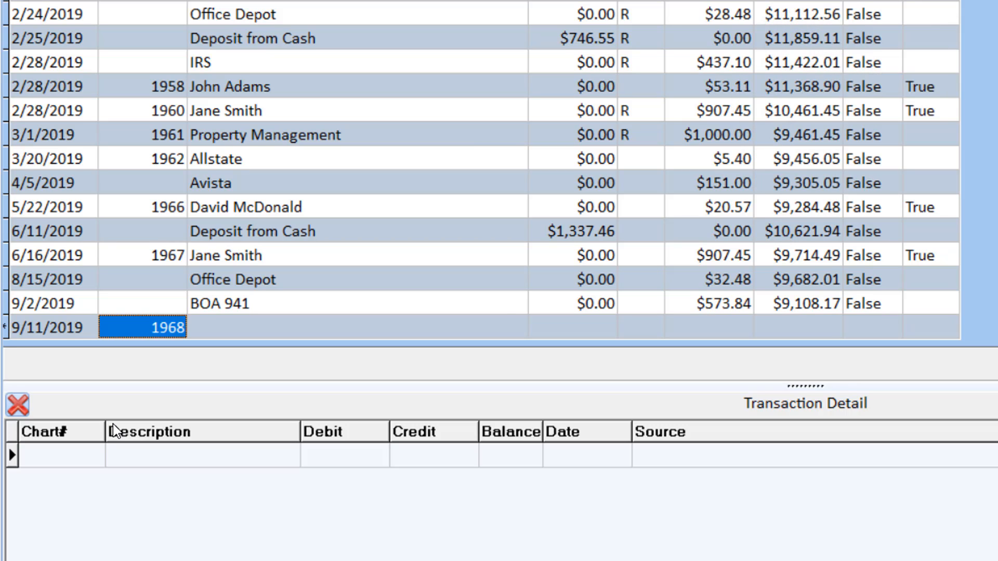
{"action": "key", "text": "Tab"}
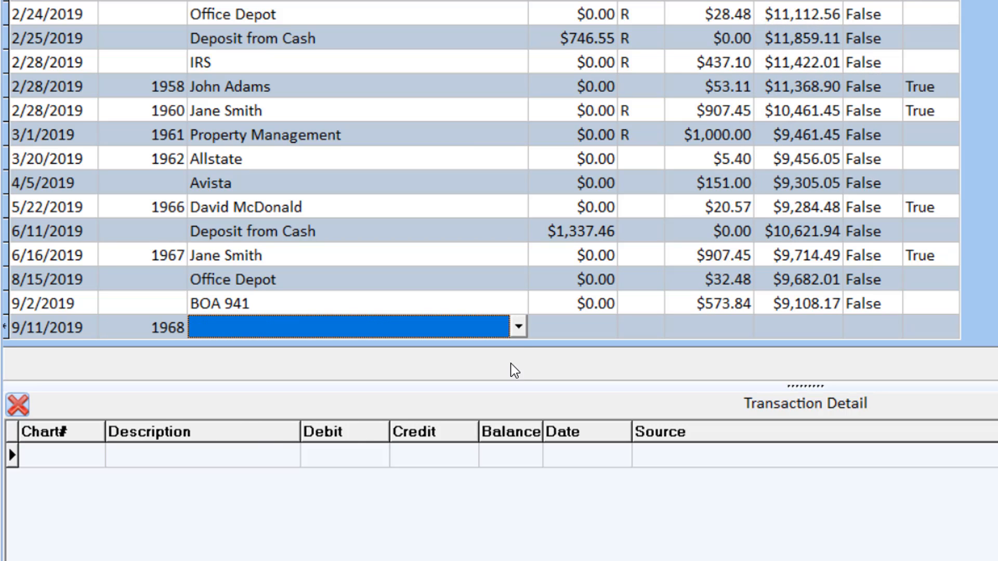
{"action": "left_click", "coordinate": [519, 327]}
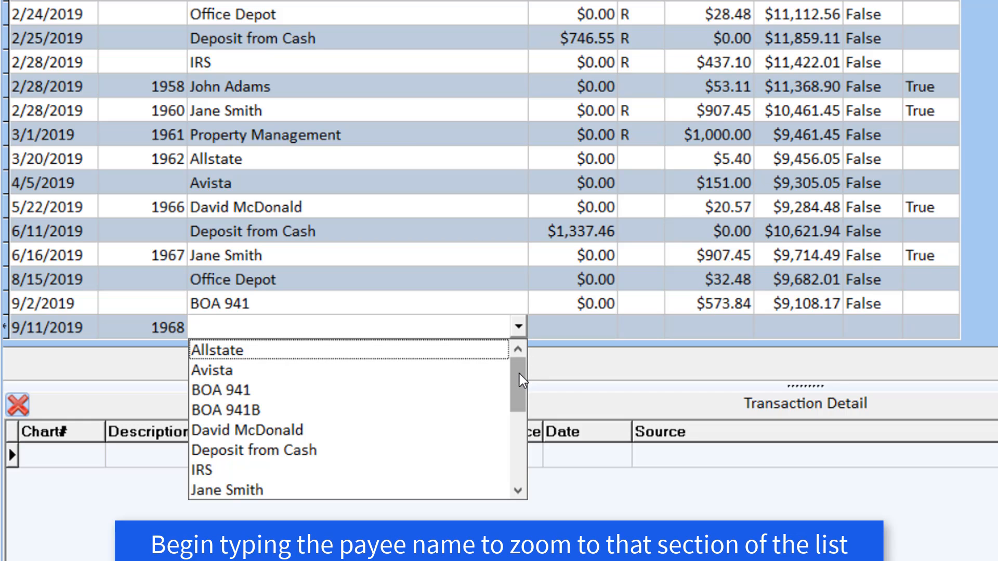
{"action": "left_click_drag", "start_coordinate": [519, 374], "coordinate": [511, 436]}
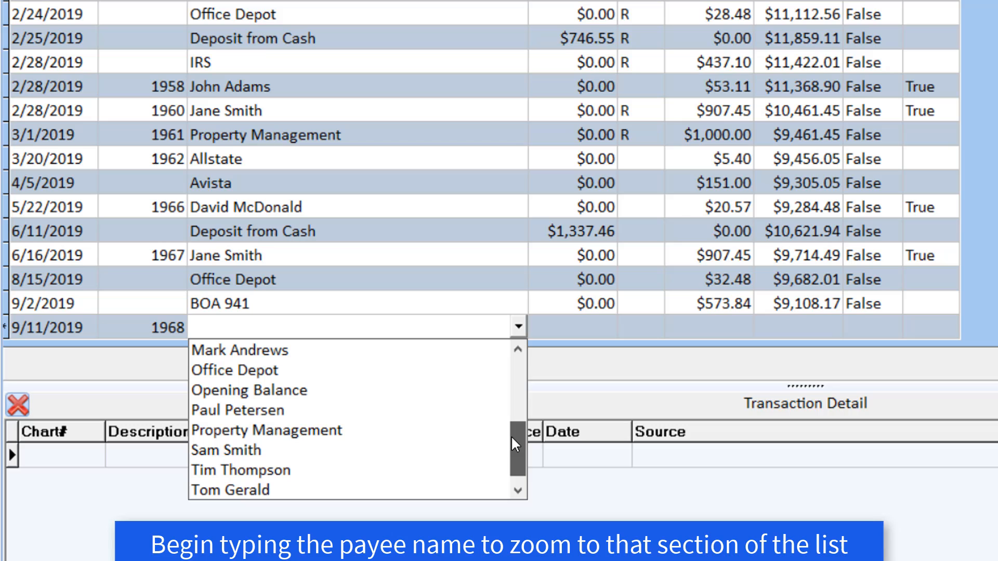
{"action": "left_click", "coordinate": [338, 430]}
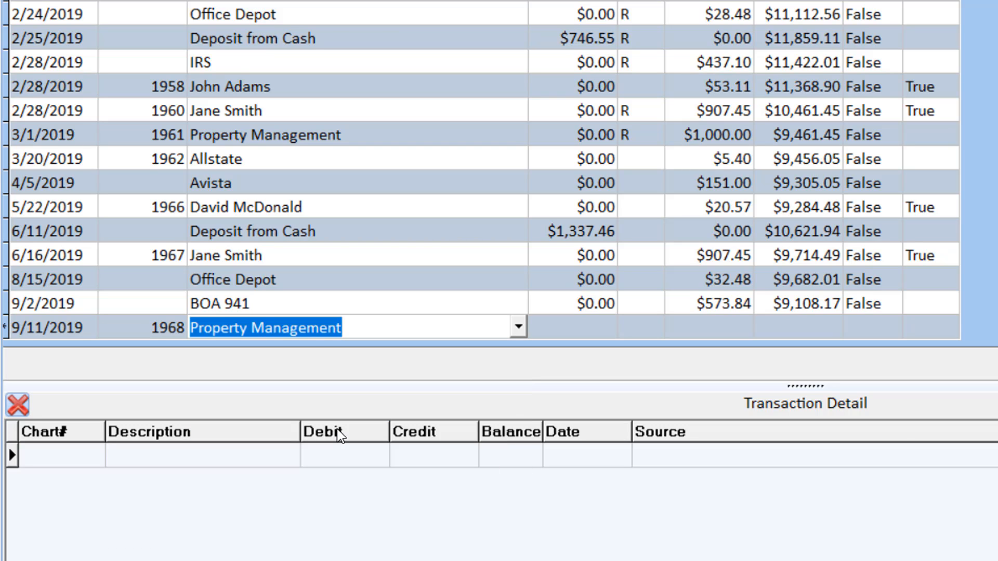
{"action": "key", "text": "Tab"}
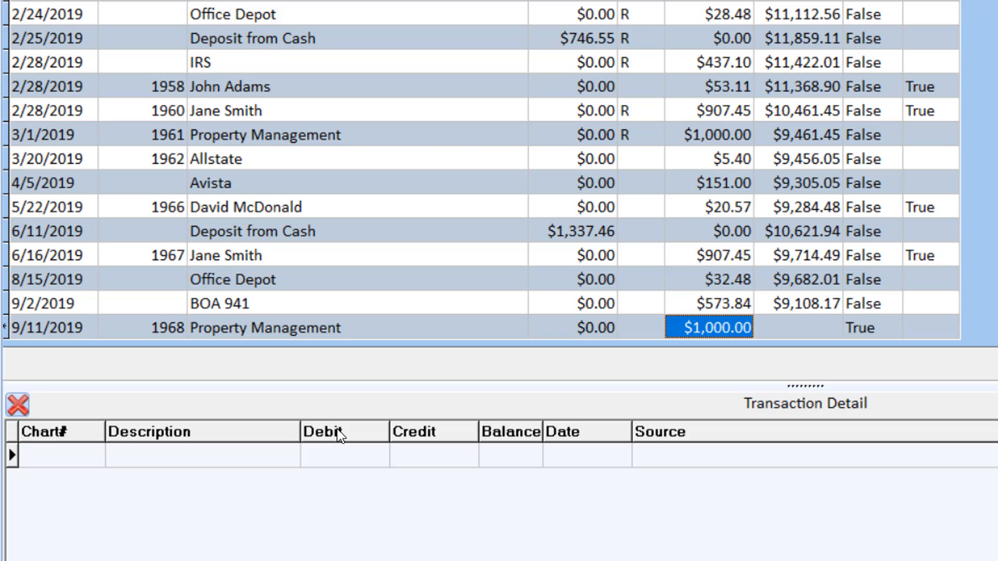
Set check 1968's payment to $1,100.00 and describe its 8500 split line as 'September Rent'.
{"action": "type", "text": "1100"}
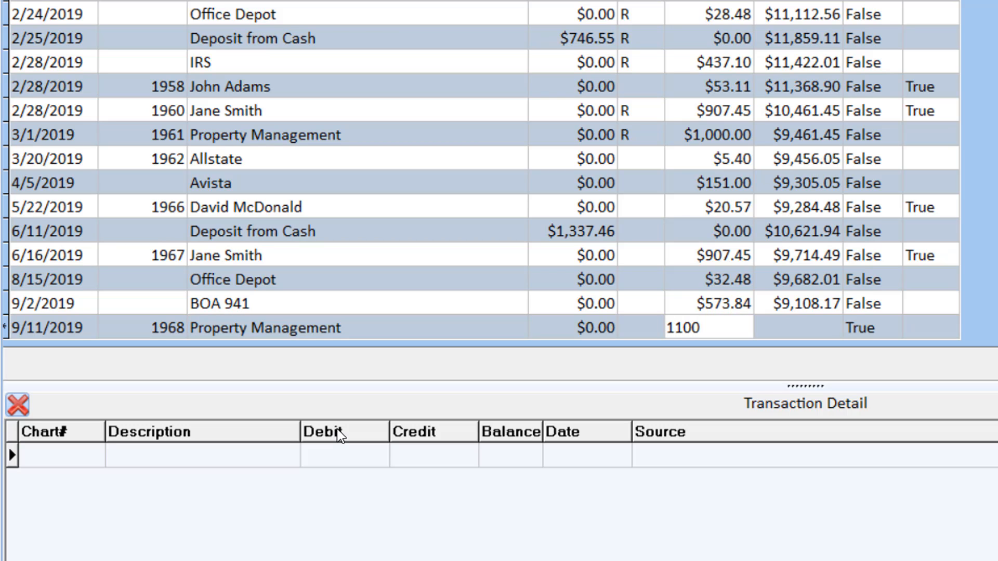
{"action": "key", "text": "Return"}
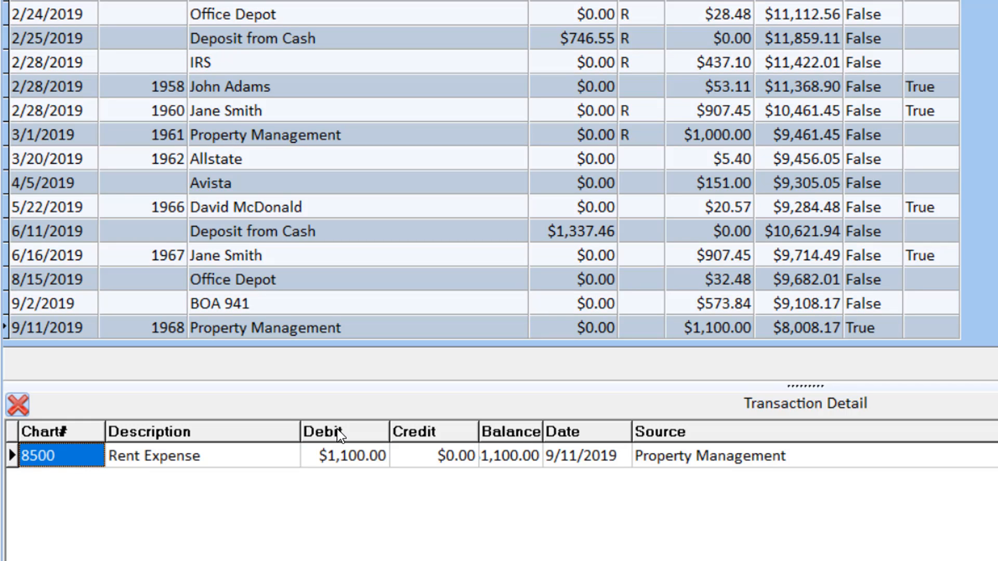
{"action": "key", "text": "Tab"}
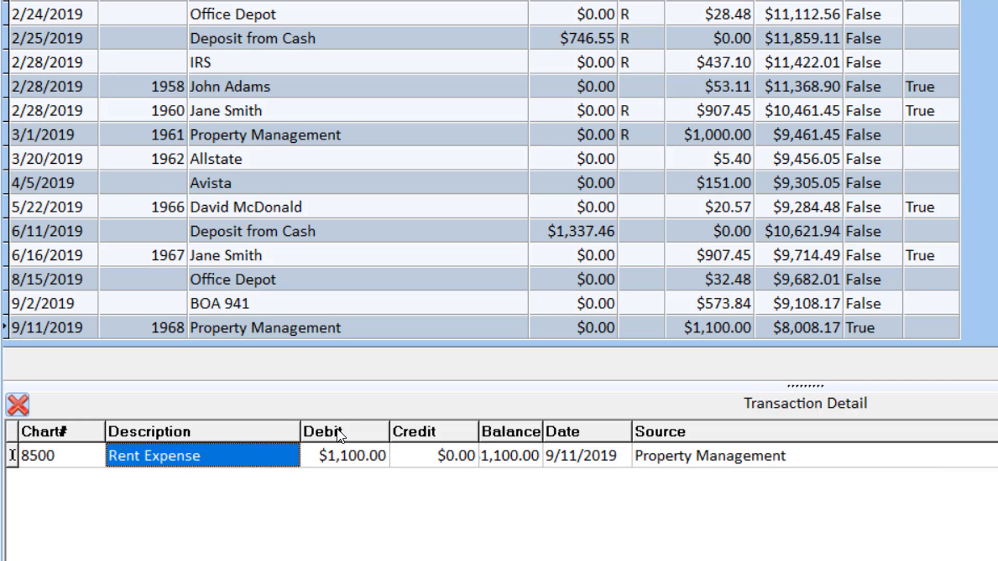
{"action": "type", "text": "Septm"}
{"action": "key", "text": "BackSpace"}
{"action": "type", "text": "ember Rent"}
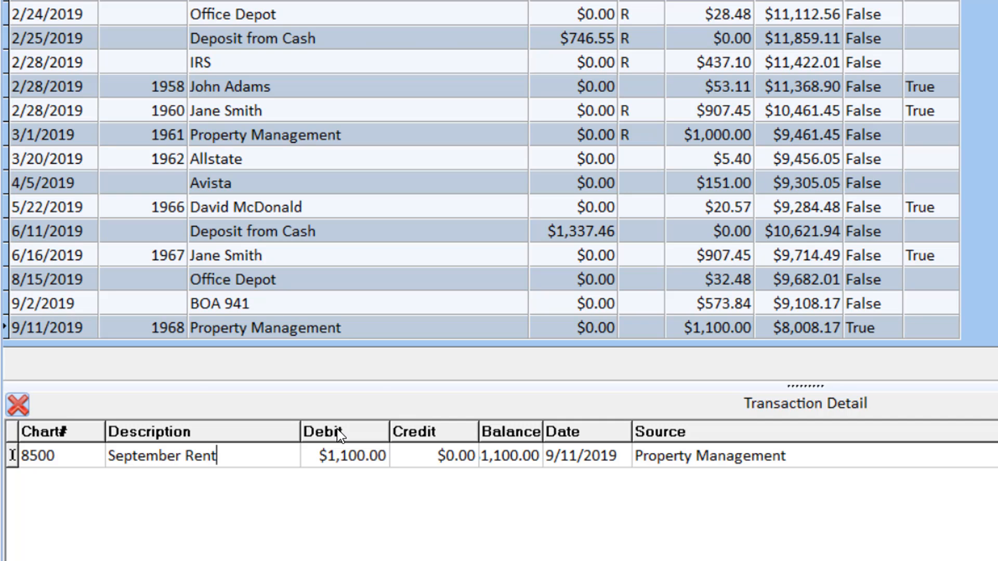
{"action": "key", "text": "Tab"}
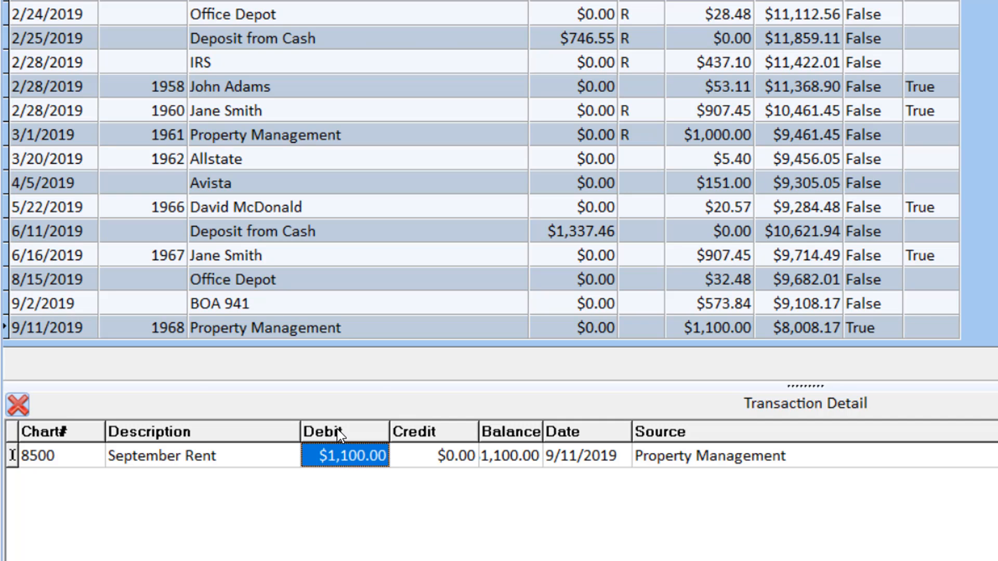
{"action": "key", "text": "Tab"}
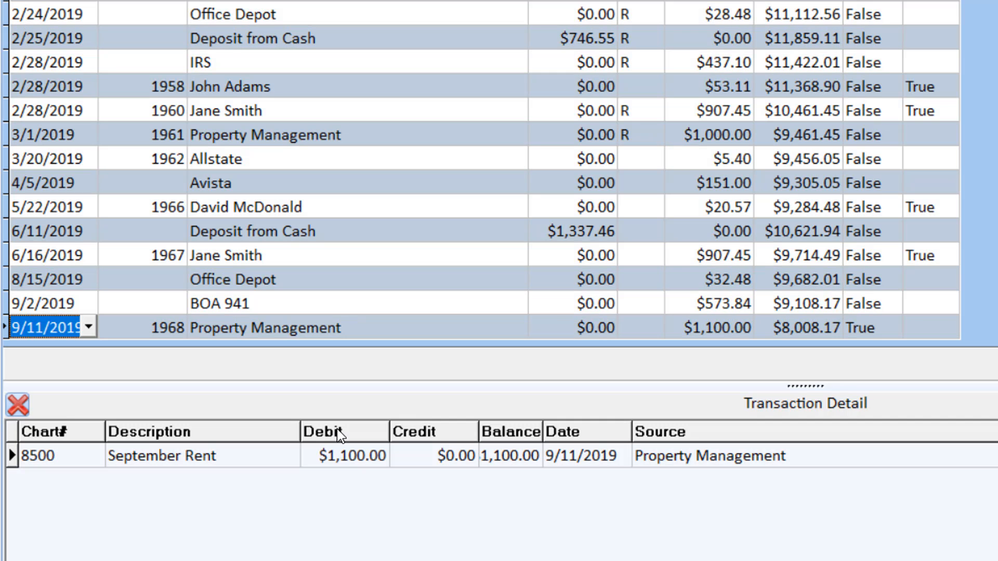
Flag check 1968 as True and save it, opening a new 9/26/2019 entry.
{"action": "key", "text": "ctrl"}
{"action": "left_click", "coordinate": [865, 331]}
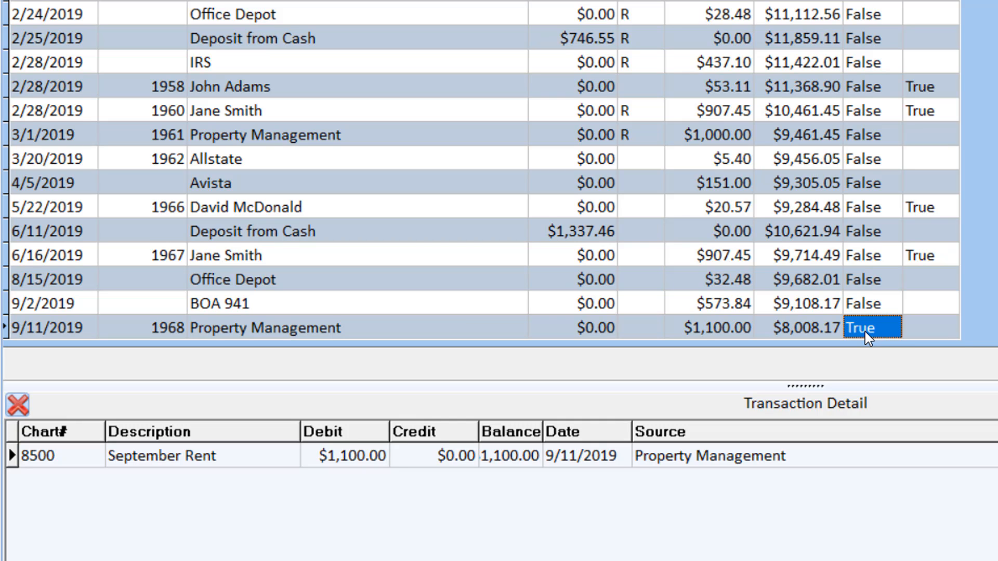
{"action": "double_click", "coordinate": [865, 331]}
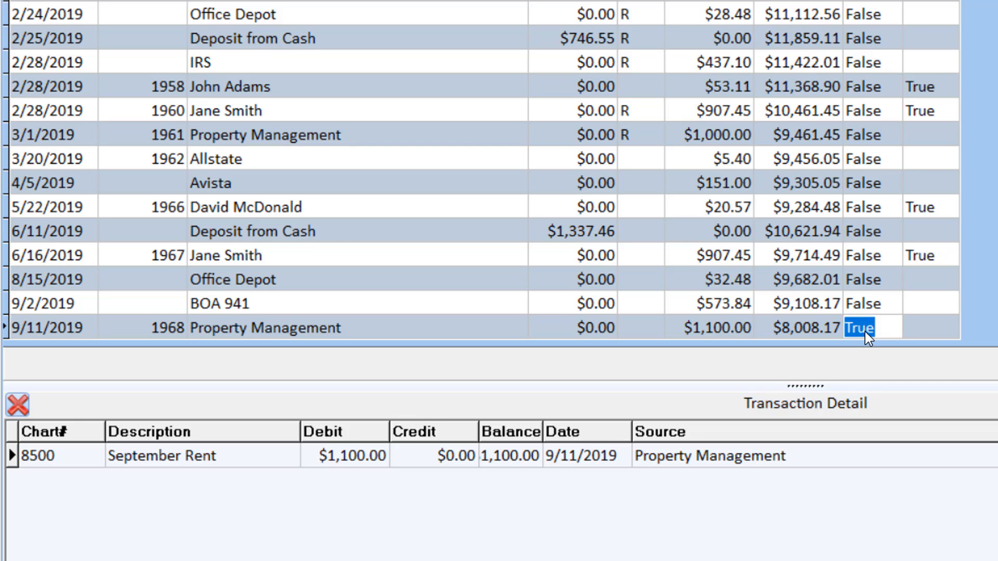
{"action": "key", "text": "Tab"}
{"action": "key", "text": "Tab"}
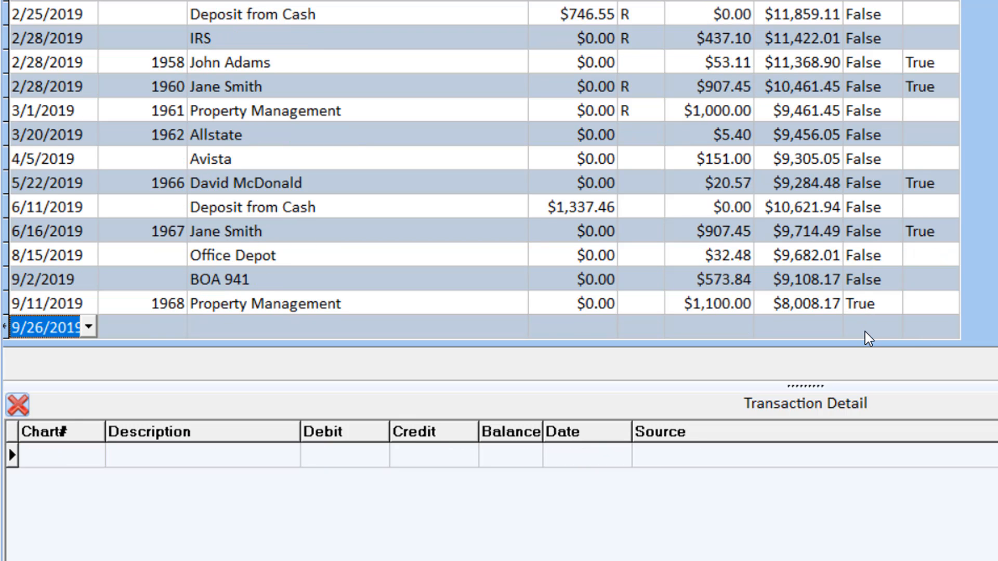
Record check 1969 dated 9/11/2019 to AT&T as a $250.00 payment.
{"action": "left_click", "coordinate": [93, 331]}
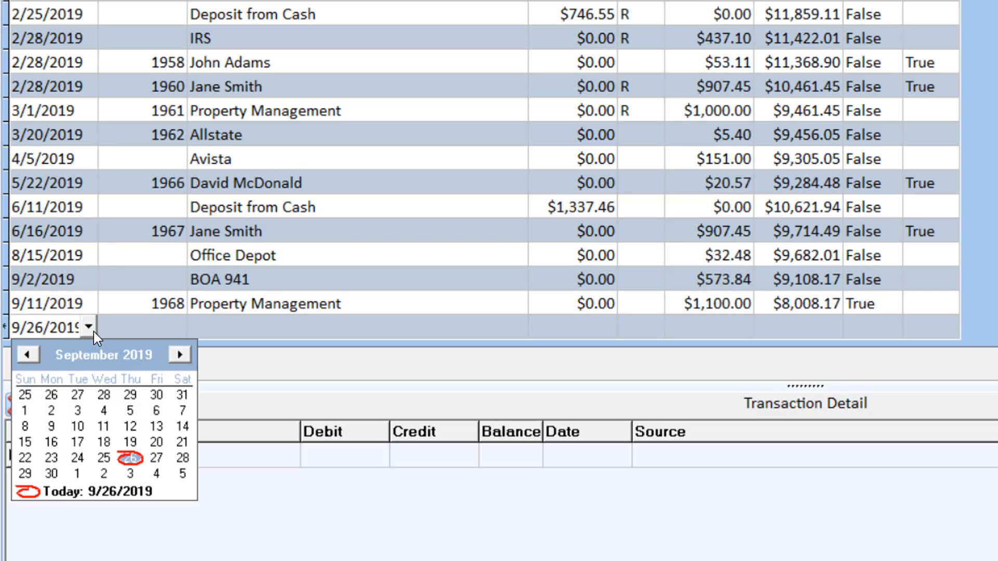
{"action": "left_click", "coordinate": [100, 425]}
{"action": "key", "text": "Tab"}
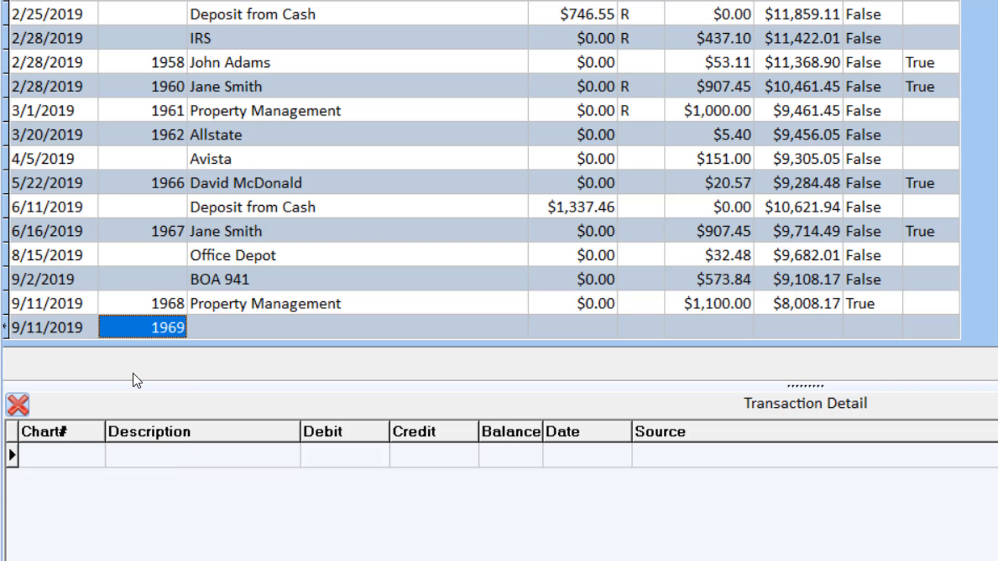
{"action": "key", "text": "Tab"}
{"action": "left_click", "coordinate": [518, 326]}
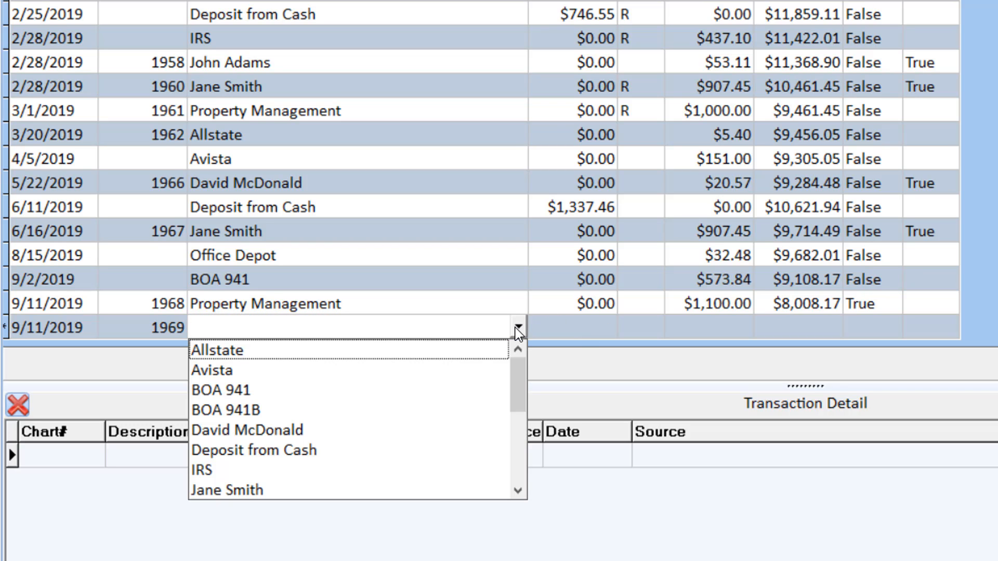
{"action": "left_click", "coordinate": [518, 326]}
{"action": "type", "text": "AT&T"}
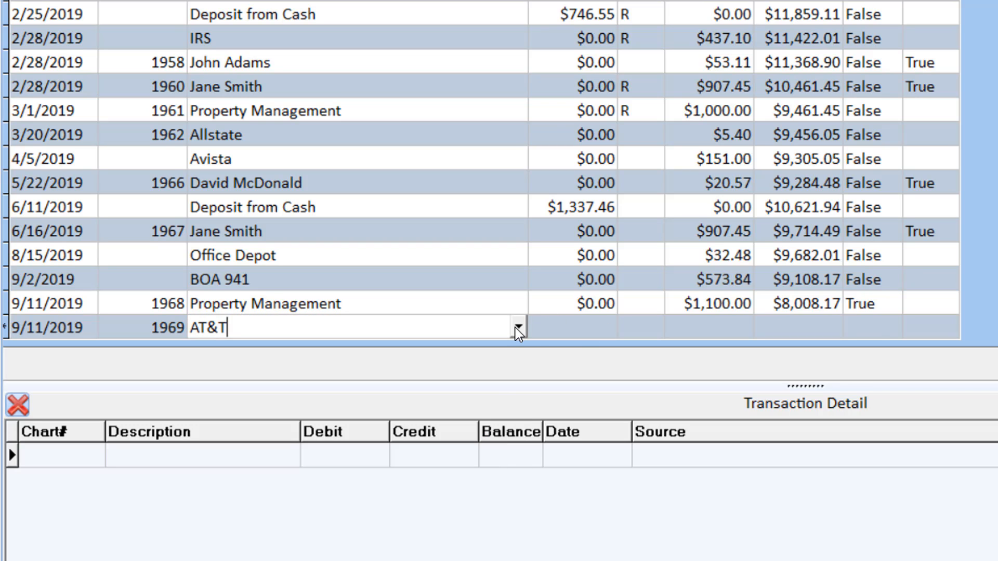
{"action": "key", "text": "Tab"}
{"action": "key", "text": "Tab"}
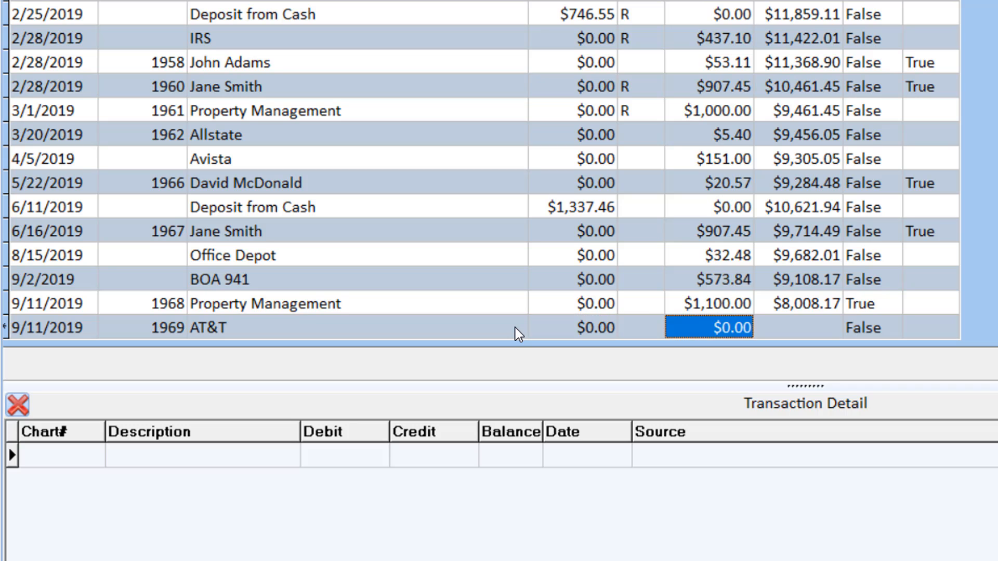
{"action": "type", "text": "250.00"}
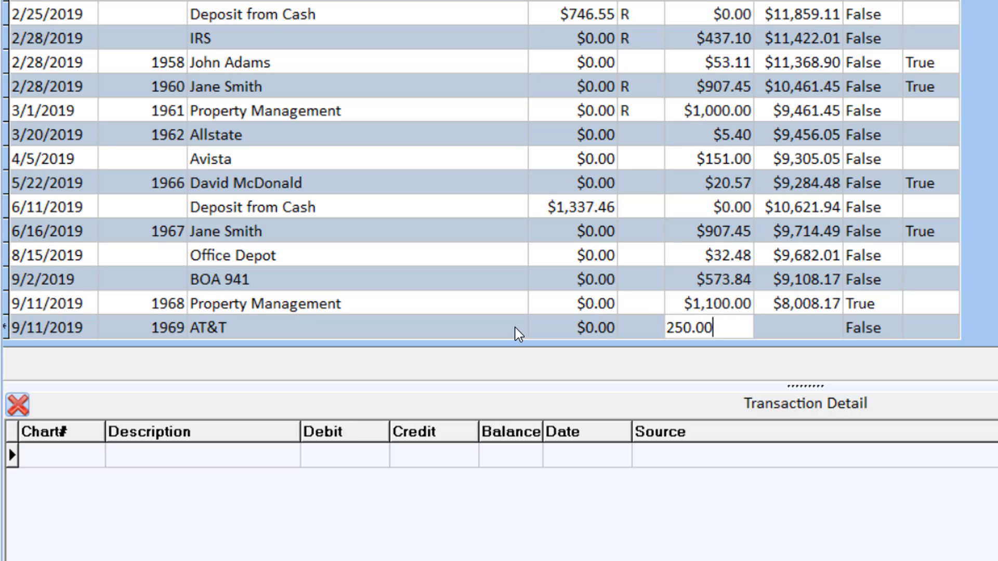
{"action": "key", "text": "Return"}
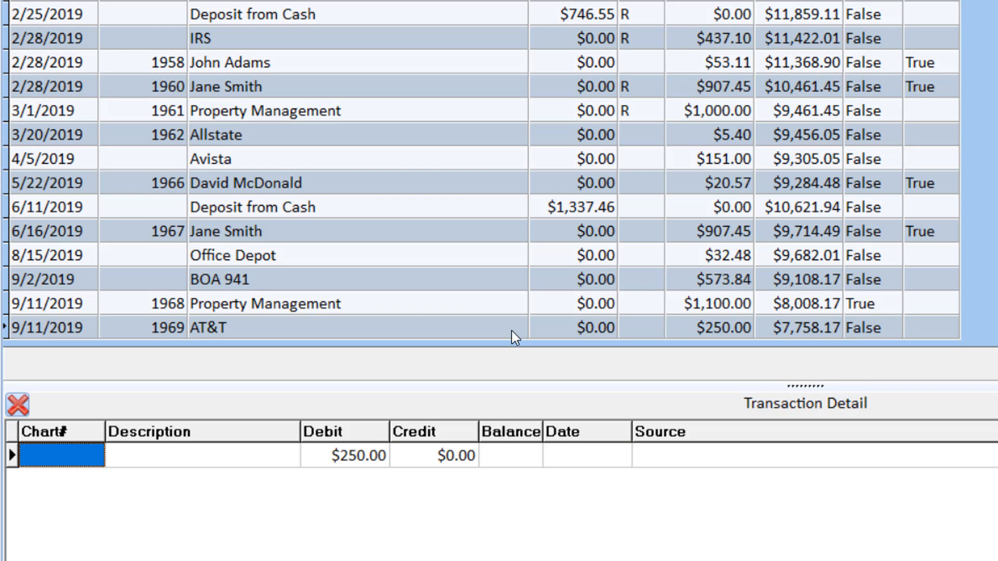
Add a split line to account 8900 Telephone Expense described 'Wireless' with a $200.00 debit.
{"action": "left_click", "coordinate": [86, 453]}
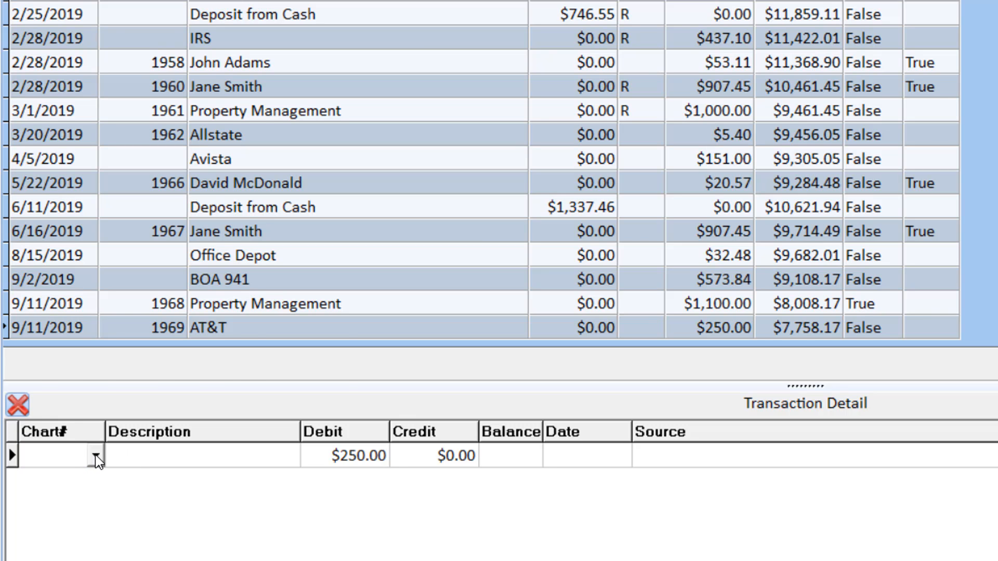
{"action": "left_click", "coordinate": [96, 455]}
{"action": "type", "text": "52"}
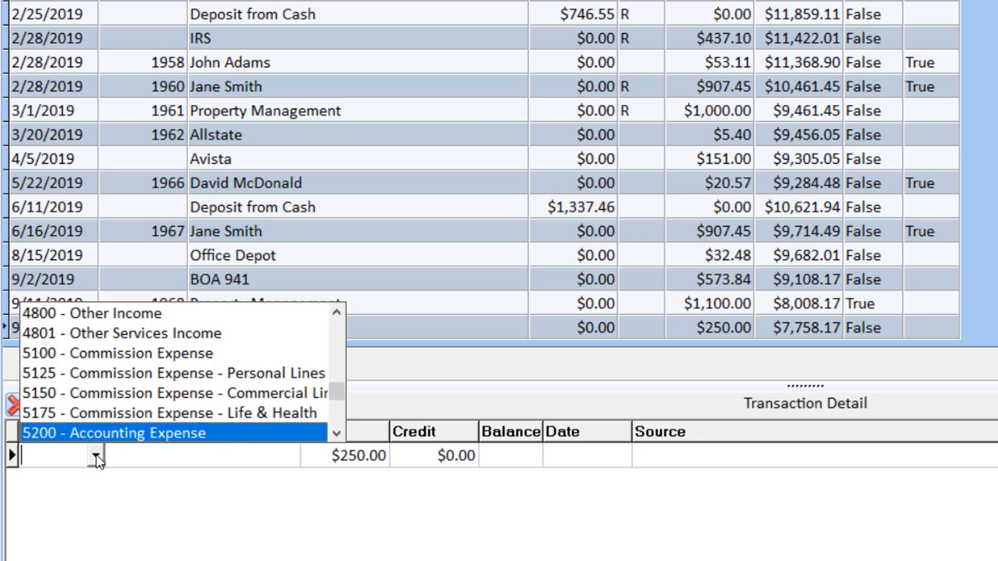
{"action": "key", "text": "Page_Down"}
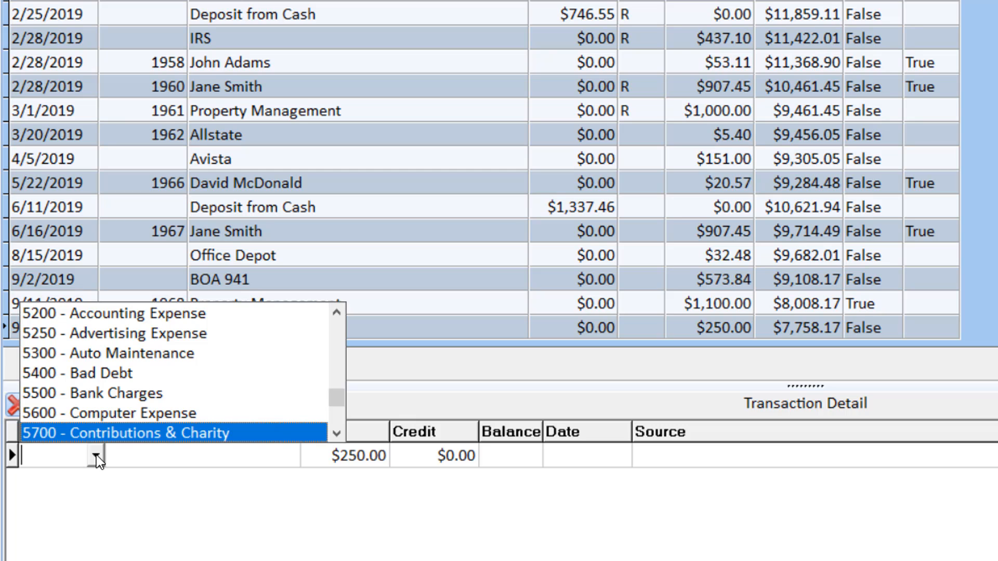
{"action": "key", "text": "Page_Down"}
{"action": "key", "text": "Page_Down"}
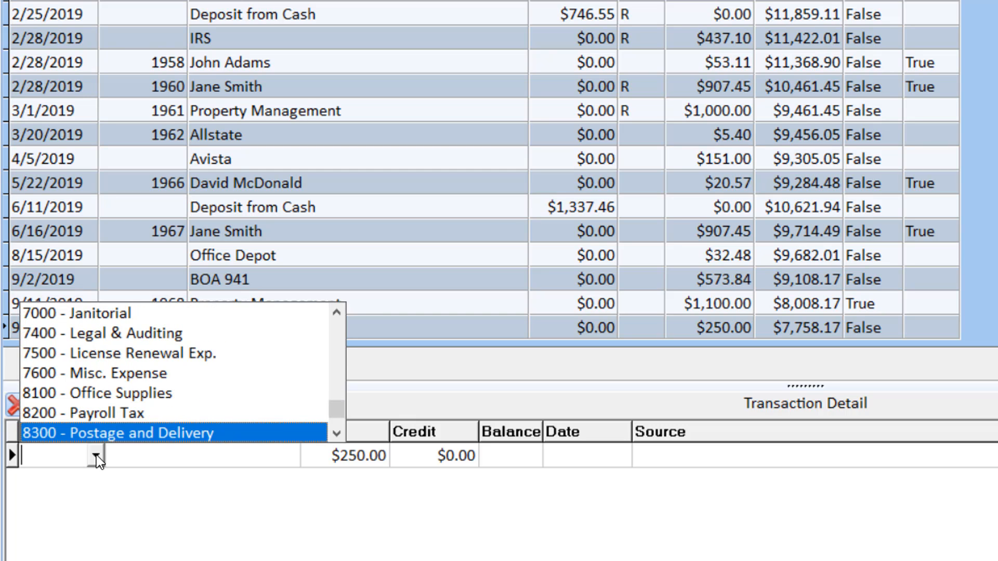
{"action": "key", "text": "Page_Down"}
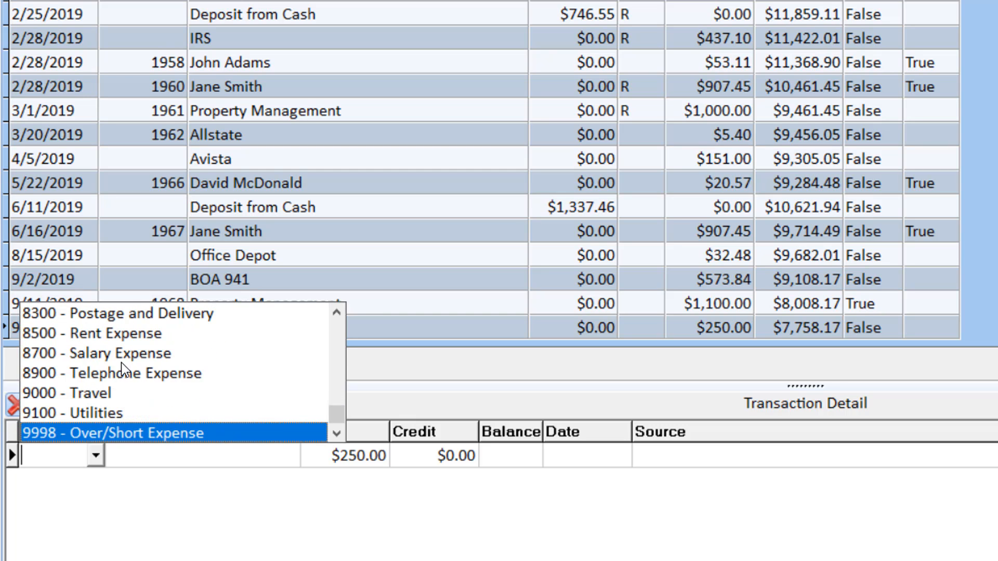
{"action": "left_click", "coordinate": [117, 372]}
{"action": "key", "text": "Tab"}
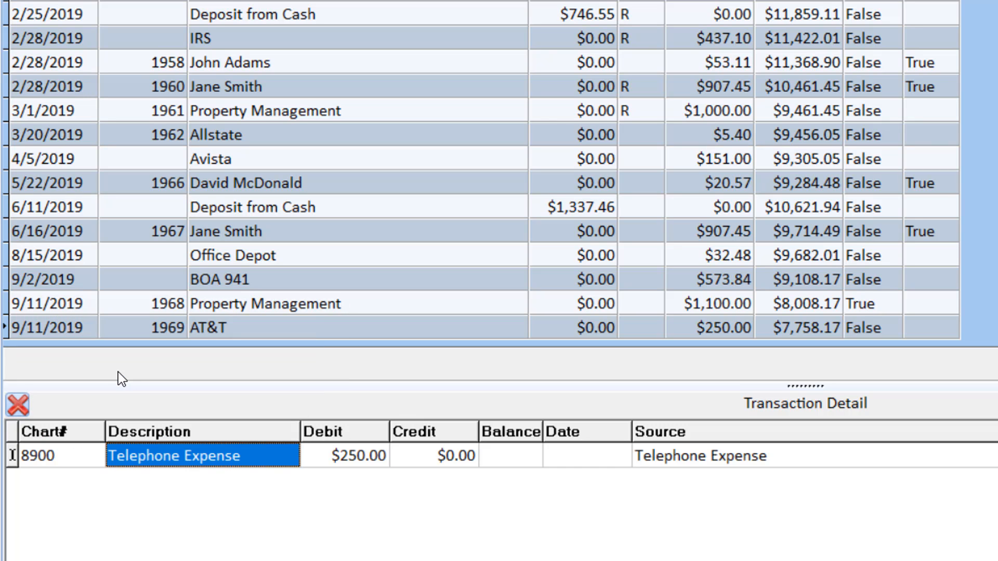
{"action": "type", "text": "Wireless"}
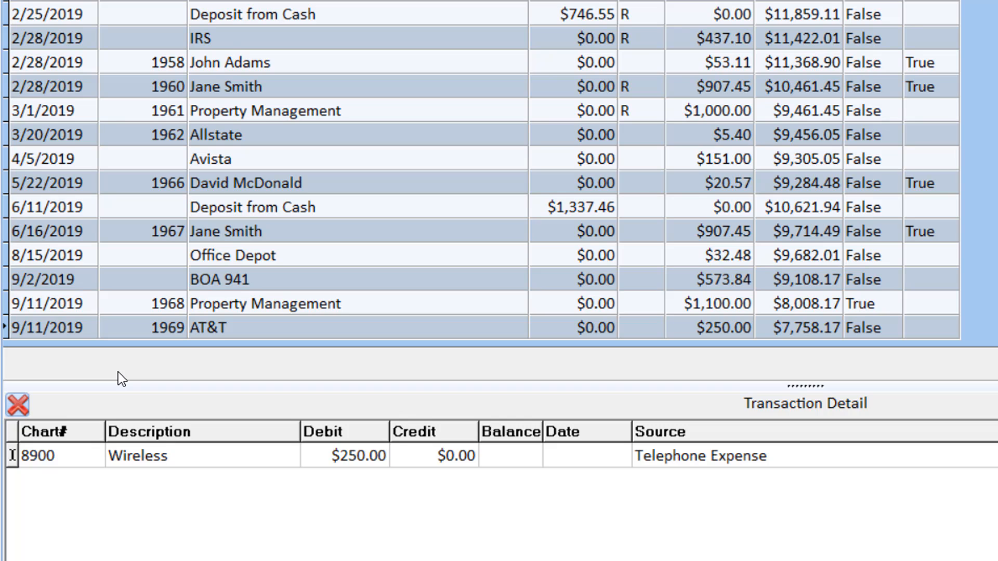
{"action": "key", "text": "Tab"}
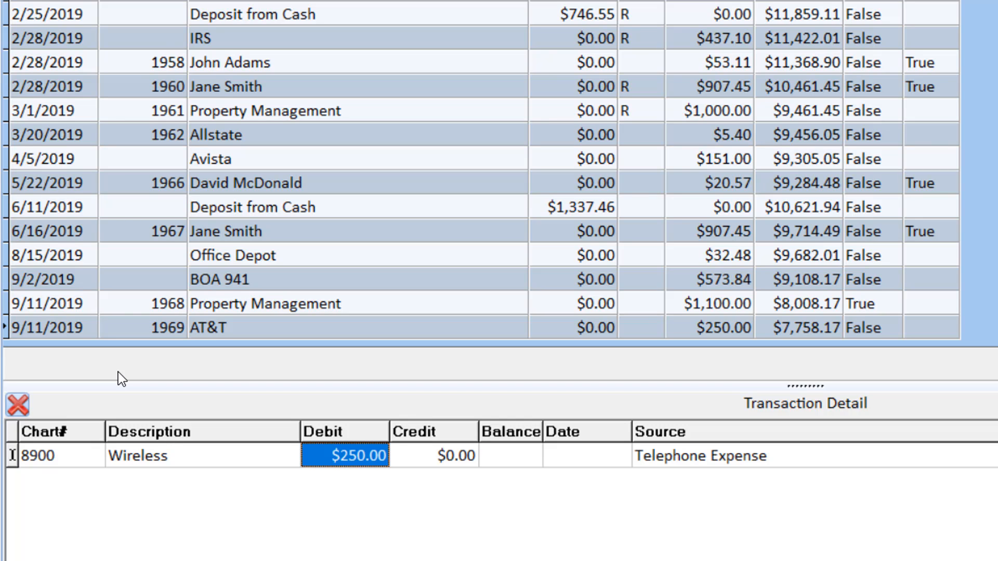
{"action": "type", "text": "200"}
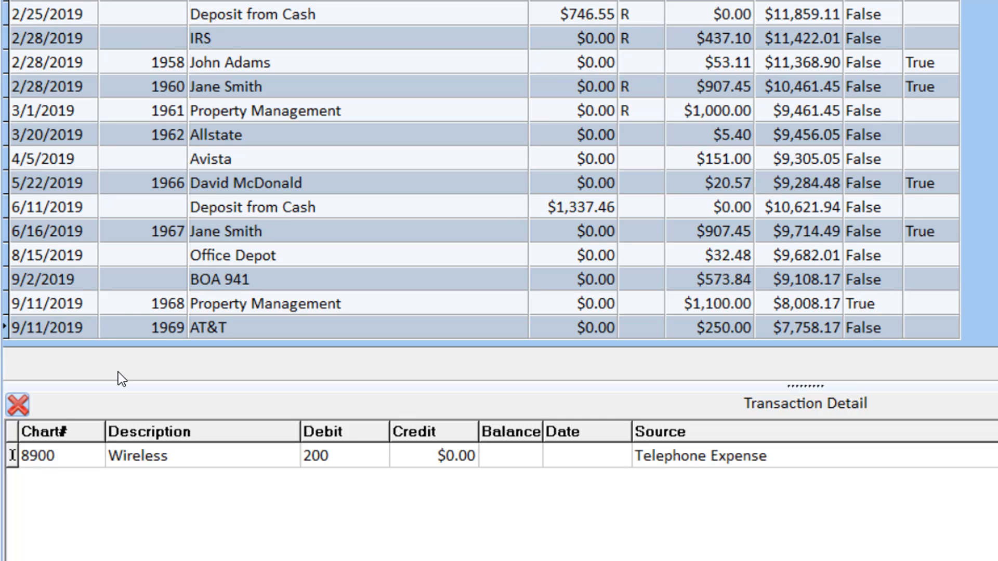
{"action": "key", "text": "Tab"}
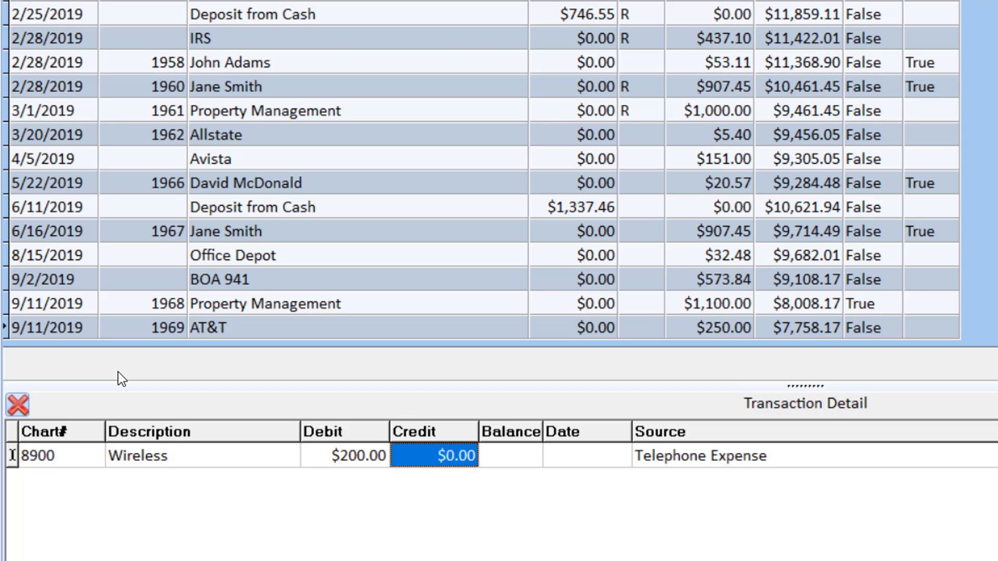
{"action": "key", "text": "Return"}
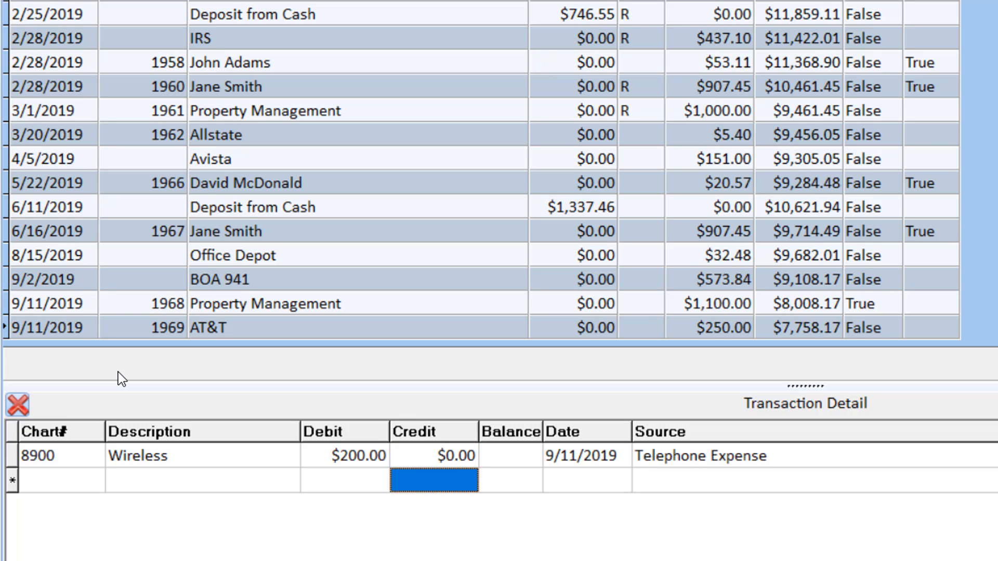
Add a second split line to 5250 Advertising Expense with a $25.00 debit.
{"action": "key", "text": "shift+Tab"}
{"action": "key", "text": "shift+Tab"}
{"action": "key", "text": "shift+Tab"}
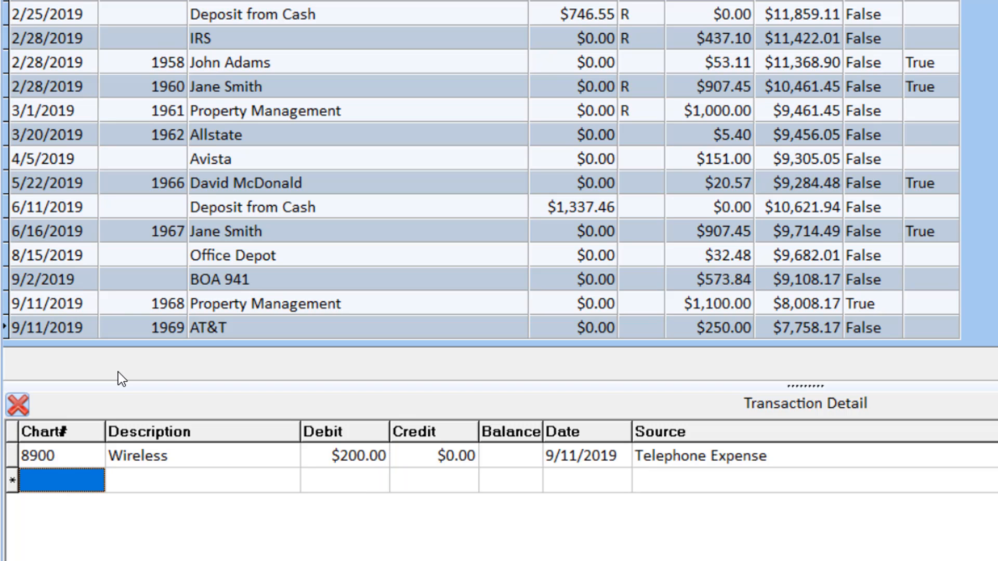
{"action": "left_click", "coordinate": [97, 483]}
{"action": "left_click", "coordinate": [97, 482]}
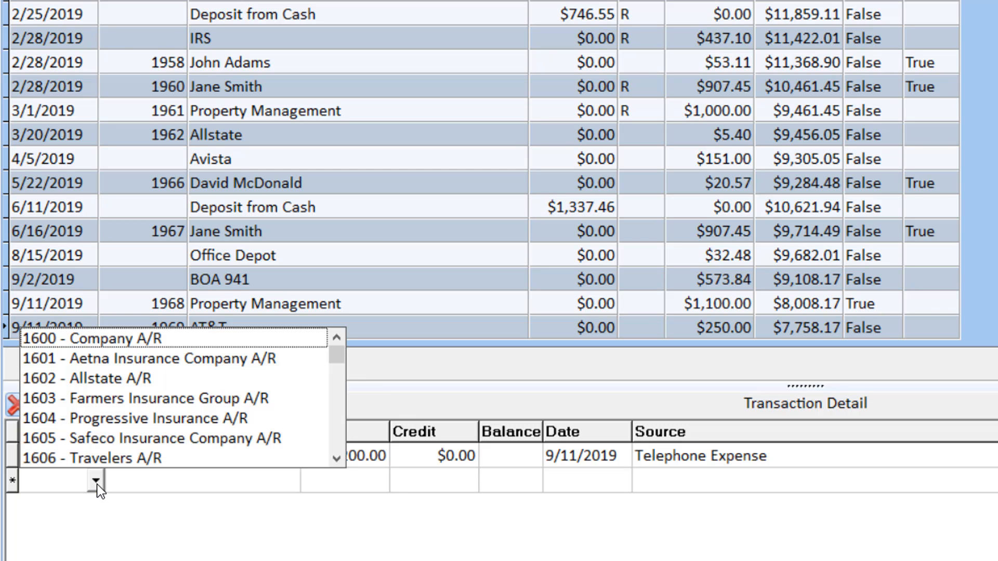
{"action": "type", "text": "525"}
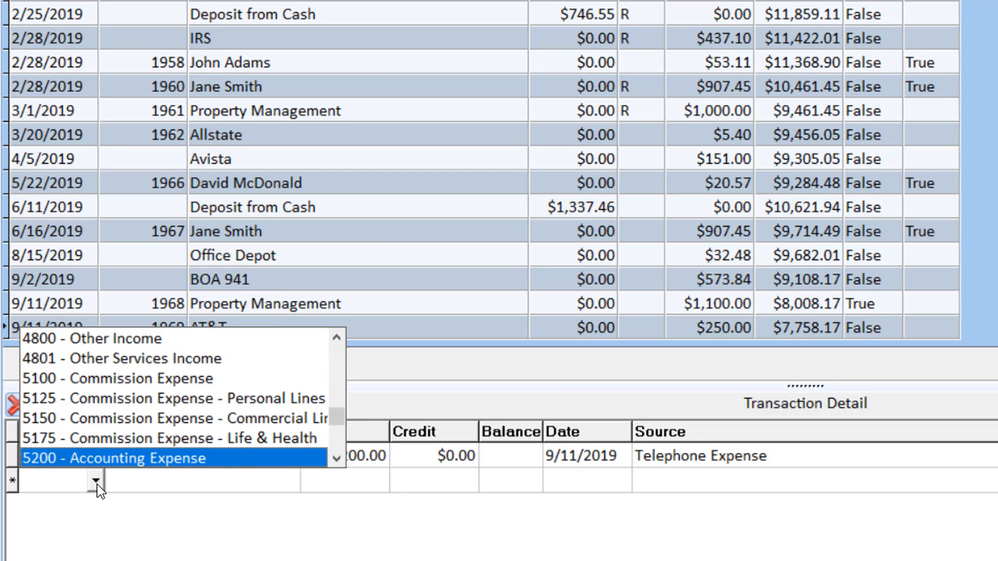
{"action": "key", "text": "Tab"}
{"action": "key", "text": "Tab"}
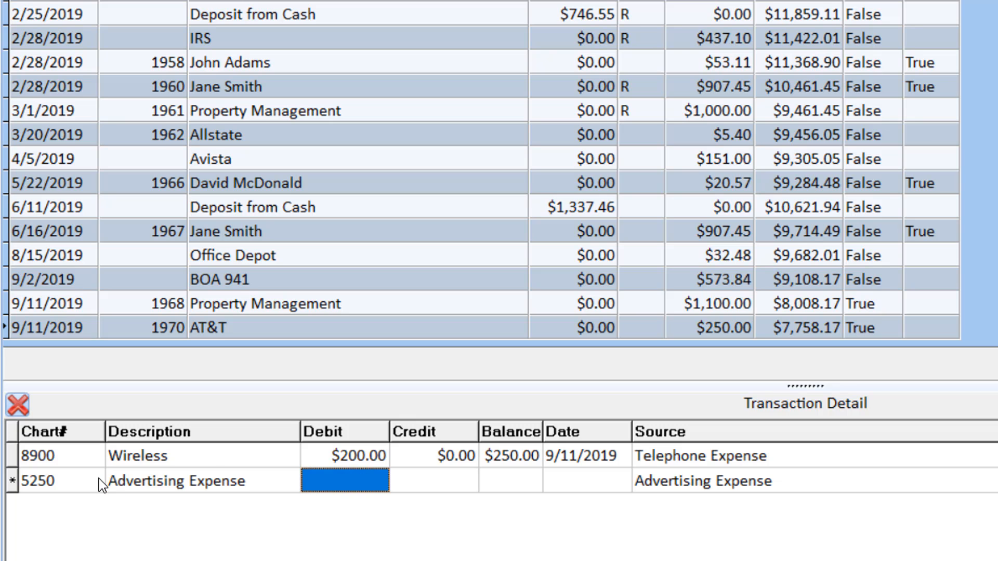
{"action": "type", "text": "25"}
{"action": "key", "text": "Tab"}
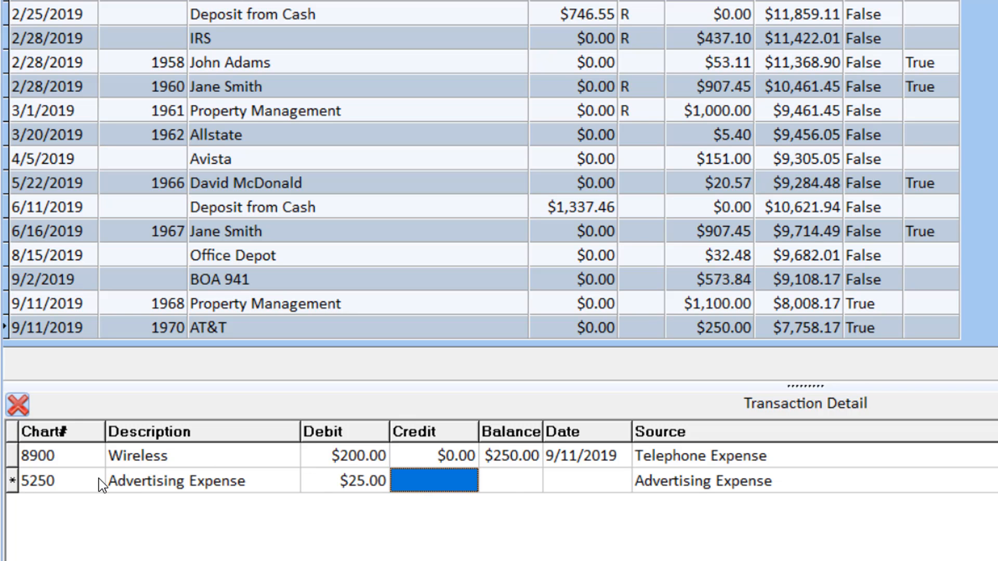
{"action": "key", "text": "Return"}
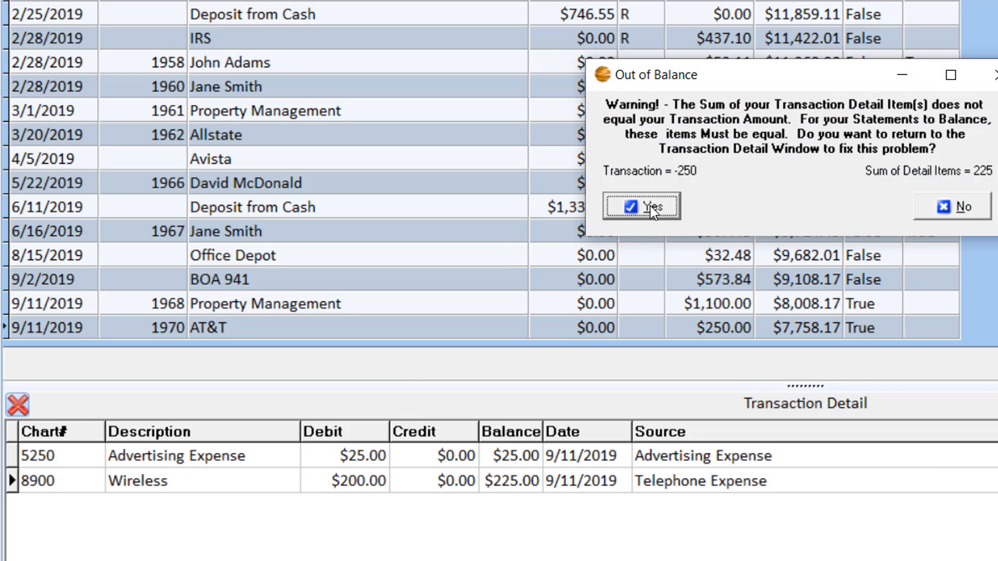
Return to the split, raise the Advertising Expense debit to $50.00, and mark the AT&T check.
{"action": "left_click", "coordinate": [653, 208]}
{"action": "type", "text": "50"}
{"action": "key", "text": "Tab"}
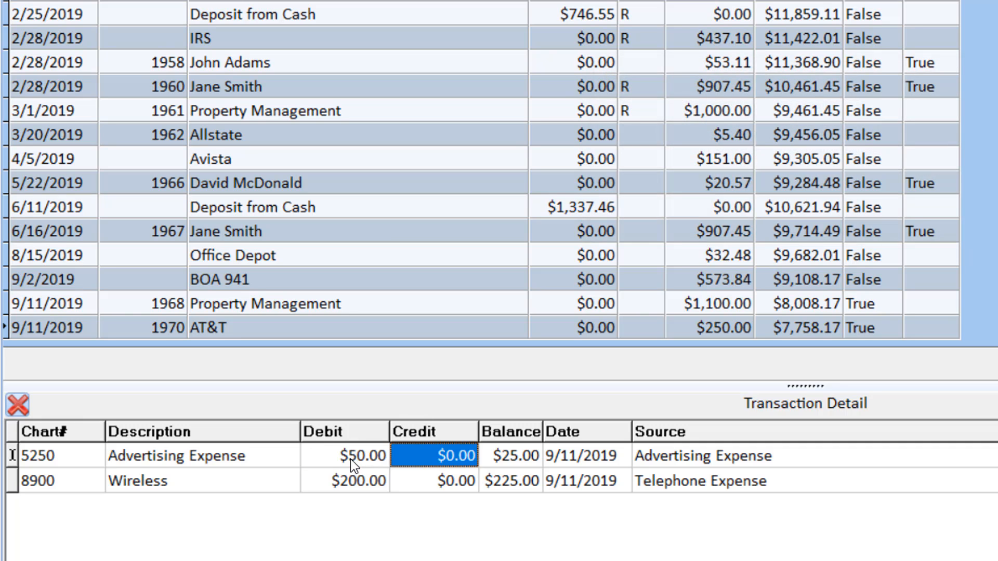
{"action": "key", "text": "Return"}
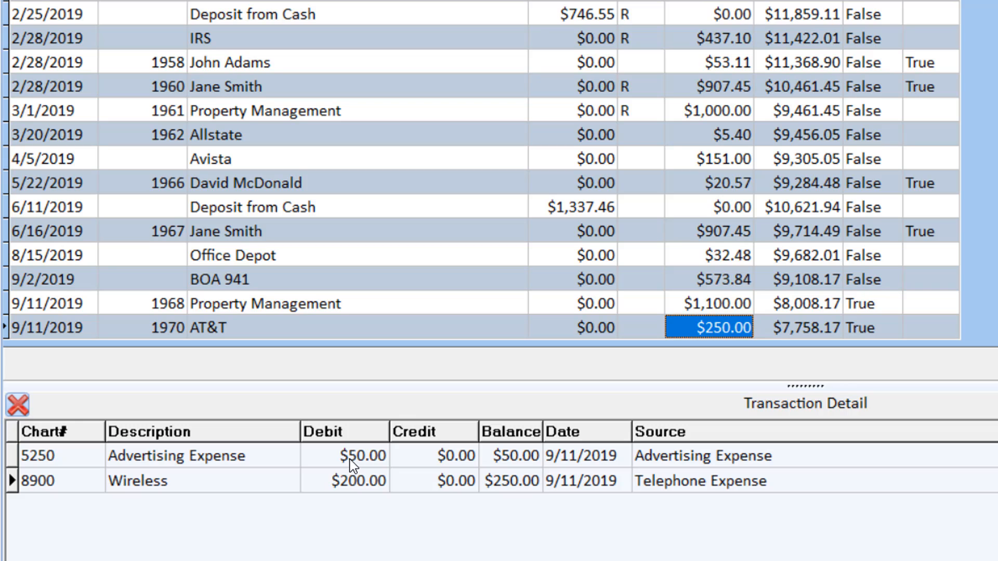
{"action": "left_click", "coordinate": [858, 329]}
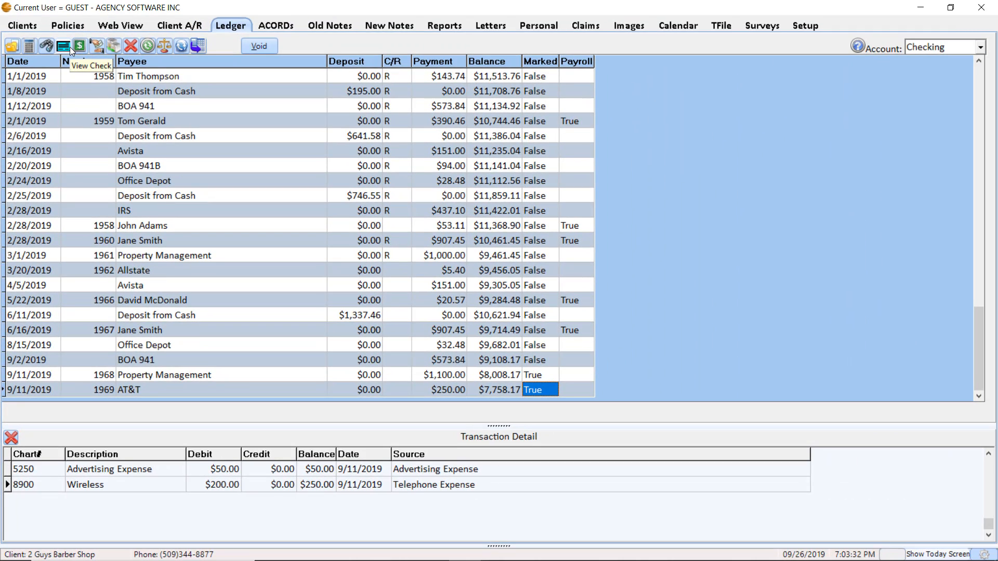
In check 1969's review, add 'ADDRESS' and 'CITY, ST ZIP' payee lines and the account-number memo.
{"action": "left_click", "coordinate": [67, 47]}
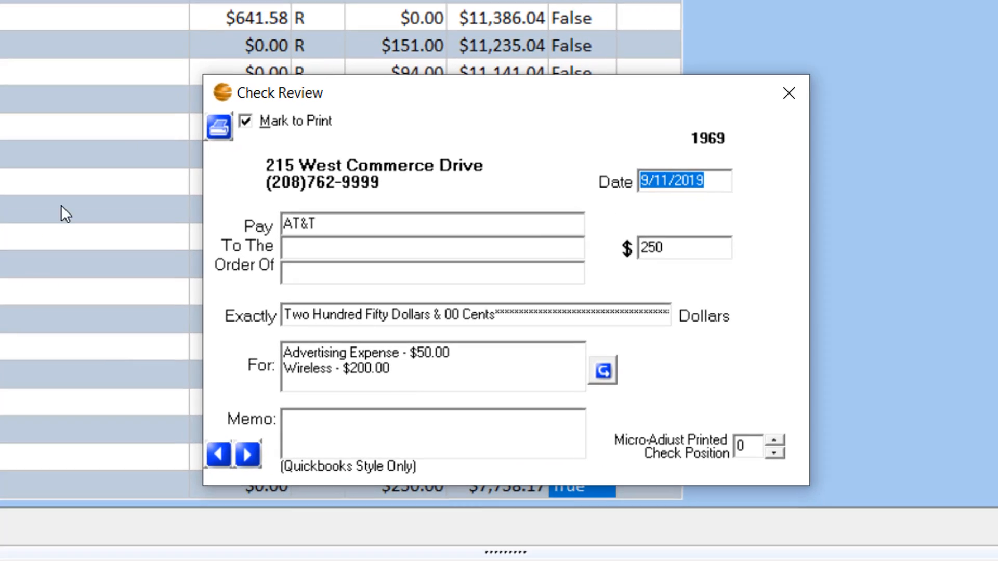
{"action": "left_click", "coordinate": [380, 259]}
{"action": "type", "text": "ADDRESS"}
{"action": "key", "text": "Tab"}
{"action": "type", "text": "CITY, ST ZIP"}
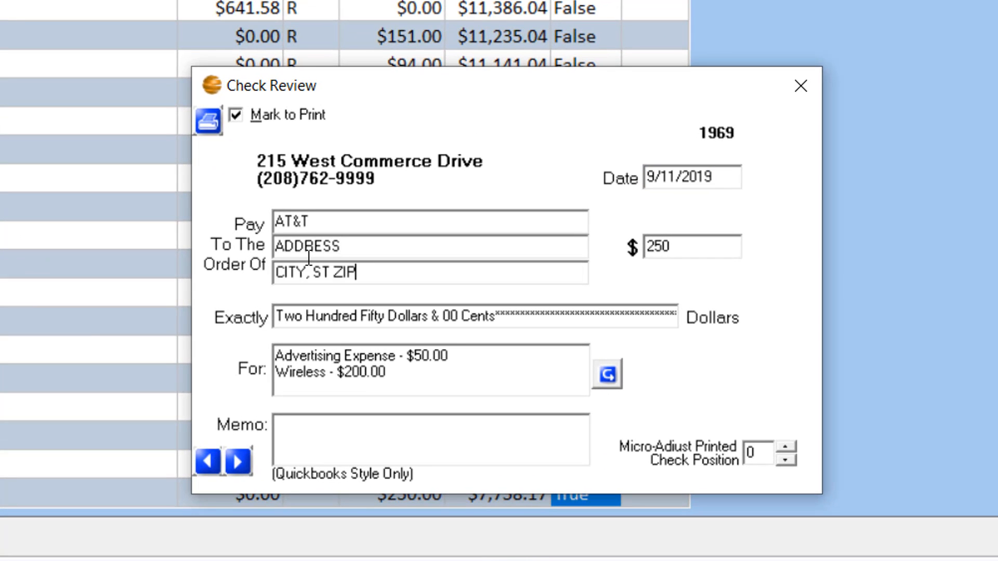
{"action": "key", "text": "Tab"}
{"action": "left_click", "coordinate": [305, 432]}
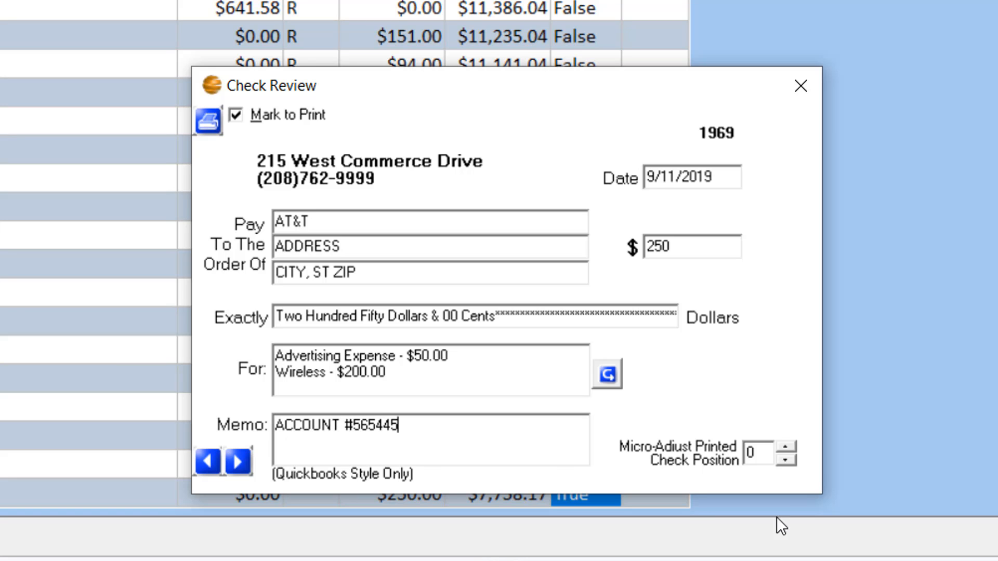
Reset the Micro-Adjust check position offset back to 0.
{"action": "left_click", "coordinate": [787, 446]}
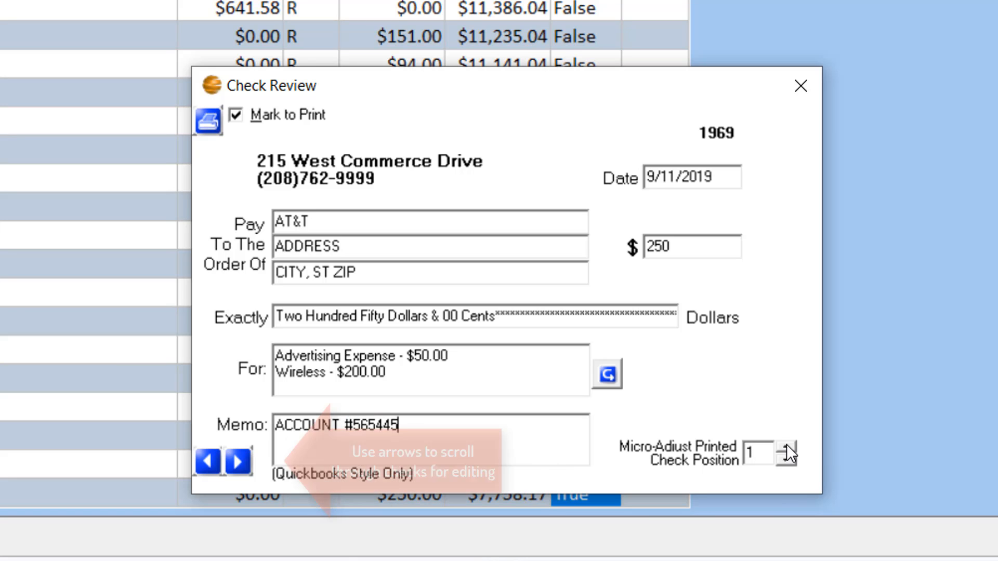
{"action": "left_click", "coordinate": [786, 445]}
{"action": "left_click", "coordinate": [787, 458]}
{"action": "left_click", "coordinate": [787, 458]}
{"action": "left_click", "coordinate": [786, 459]}
{"action": "left_click", "coordinate": [787, 459]}
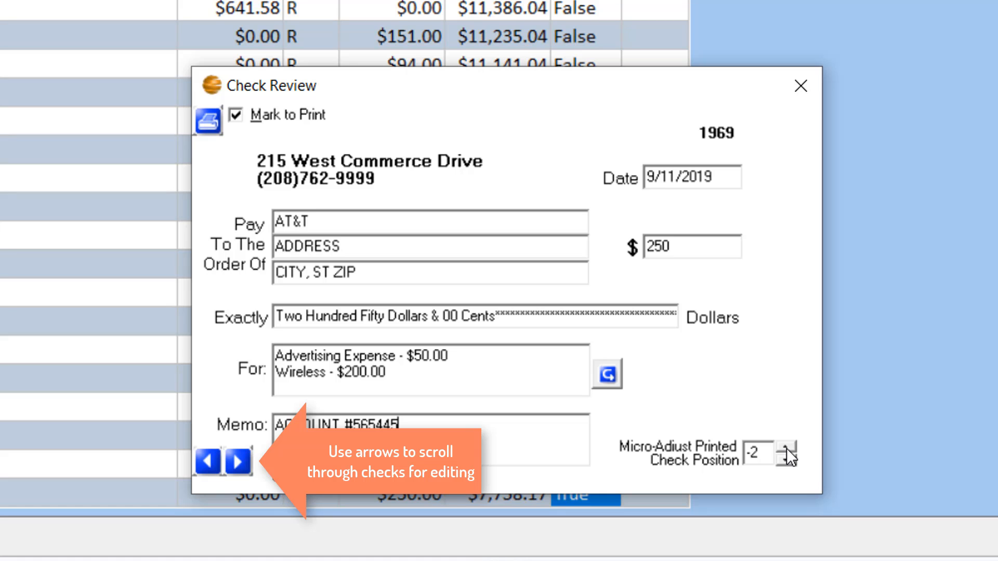
{"action": "left_click", "coordinate": [787, 446]}
{"action": "left_click", "coordinate": [787, 447]}
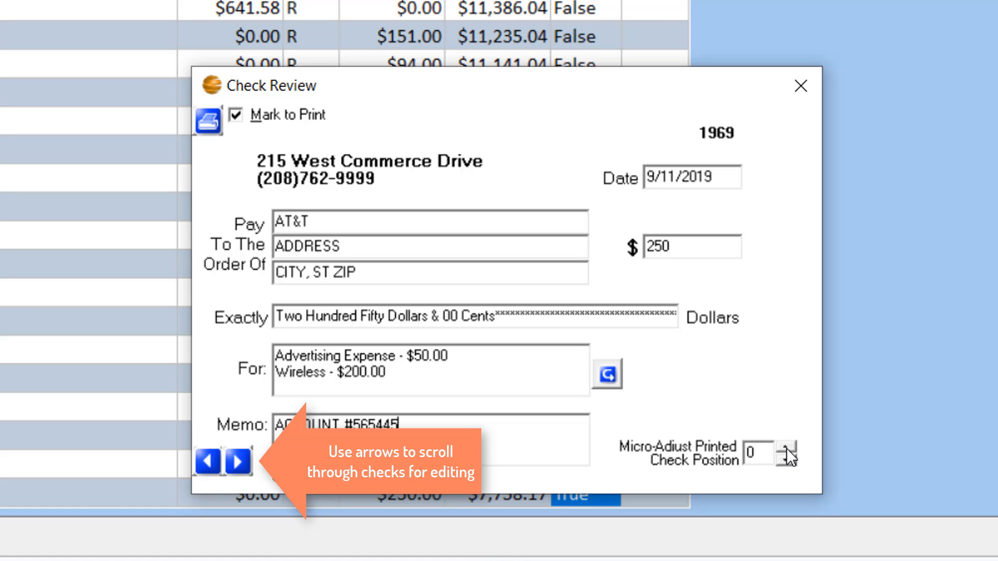
Go back to check 1968, refresh its item lines, and start printing the checks.
{"action": "left_click", "coordinate": [207, 462]}
{"action": "left_click", "coordinate": [617, 377]}
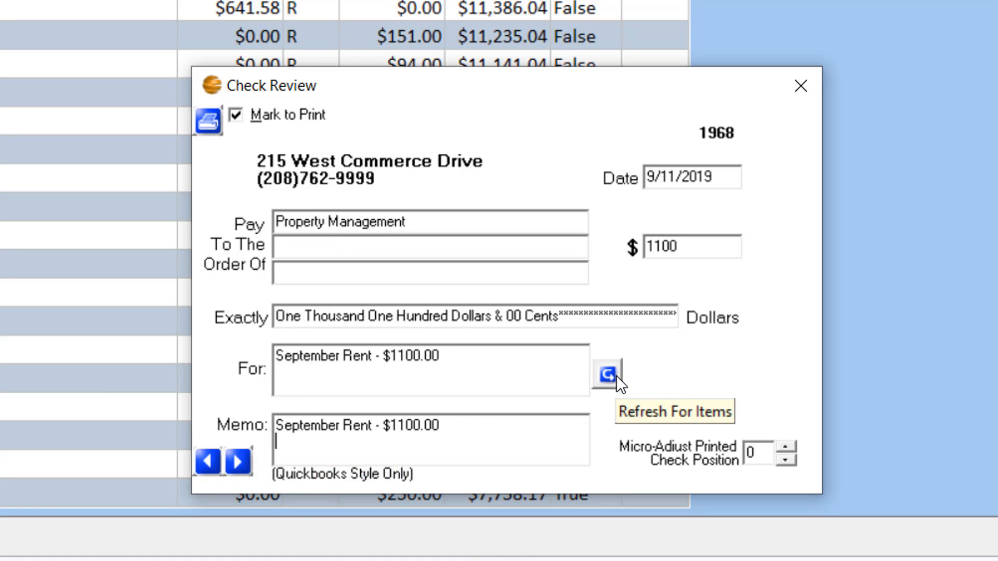
{"action": "left_click", "coordinate": [205, 127]}
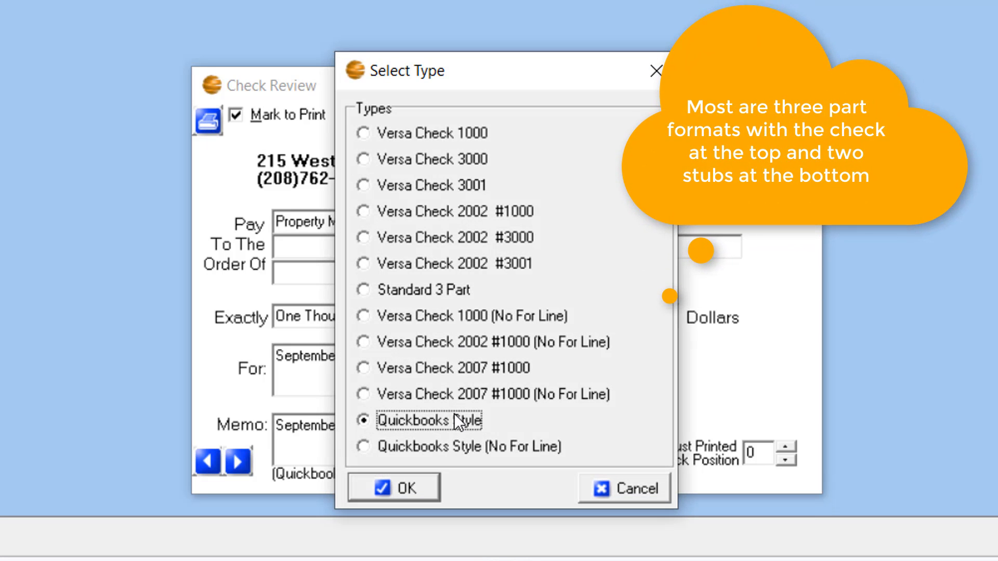
Preview both checks in QuickBooks style at full screen, viewing page 2's AT&T check.
{"action": "left_click", "coordinate": [401, 486]}
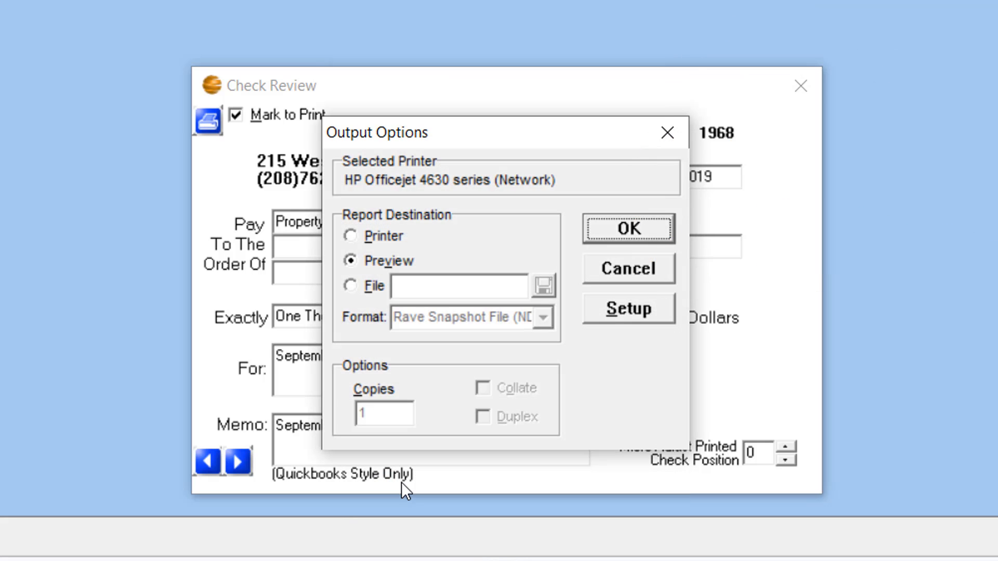
{"action": "left_click", "coordinate": [604, 226]}
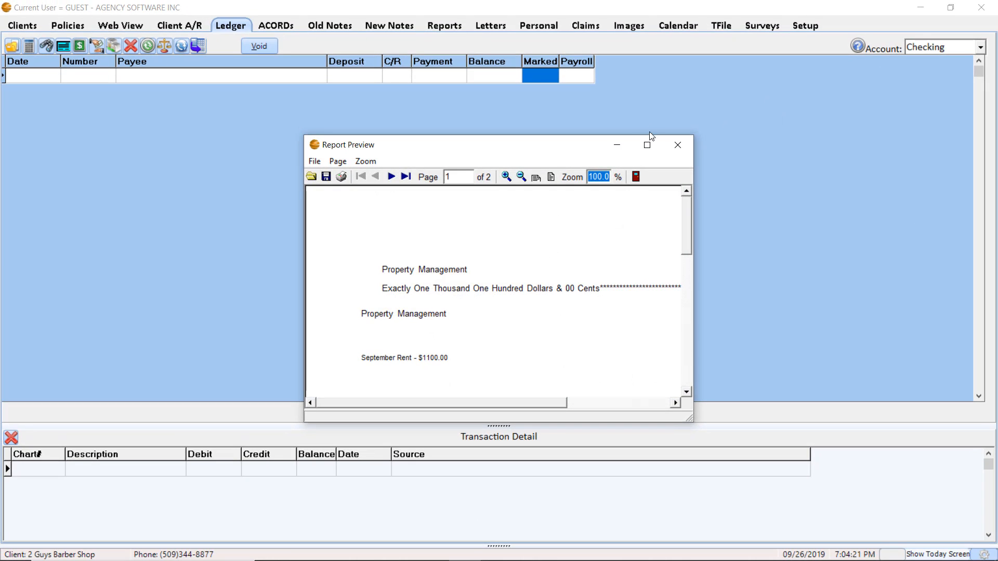
{"action": "left_click", "coordinate": [647, 145]}
{"action": "left_click", "coordinate": [87, 38]}
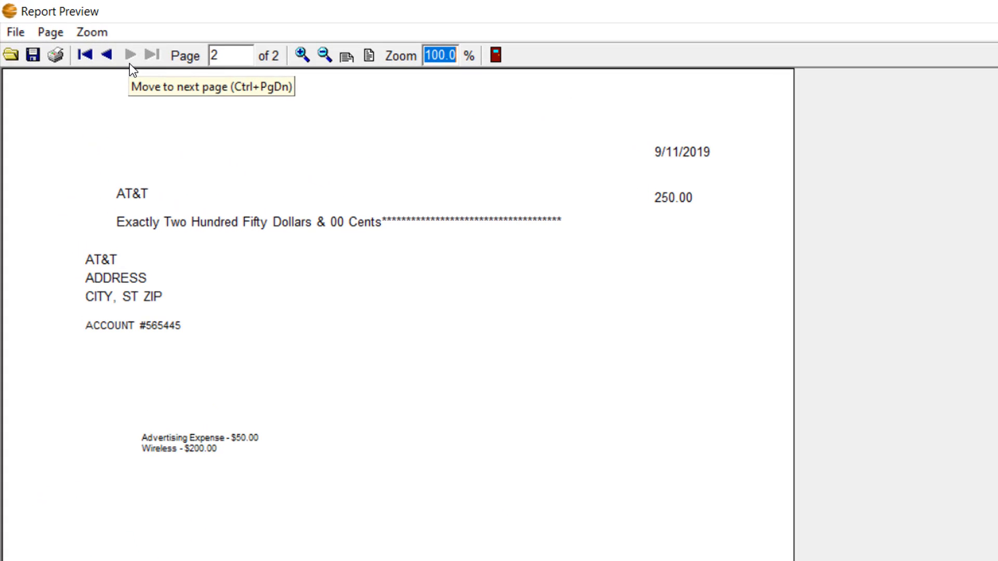
Select the HP ENVY 7640 printer in print setup, then close the check preview.
{"action": "left_click", "coordinate": [55, 55]}
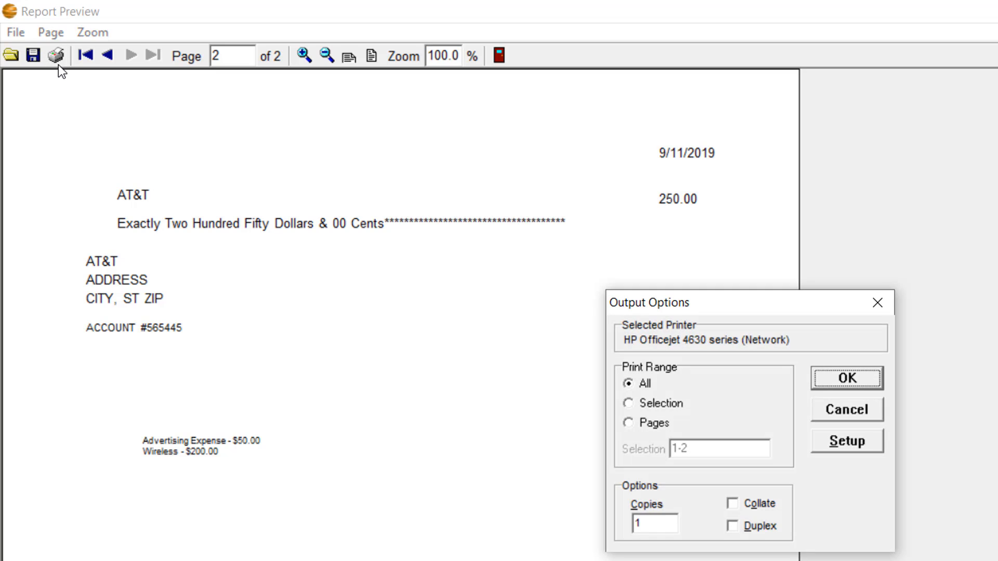
{"action": "left_click", "coordinate": [825, 441]}
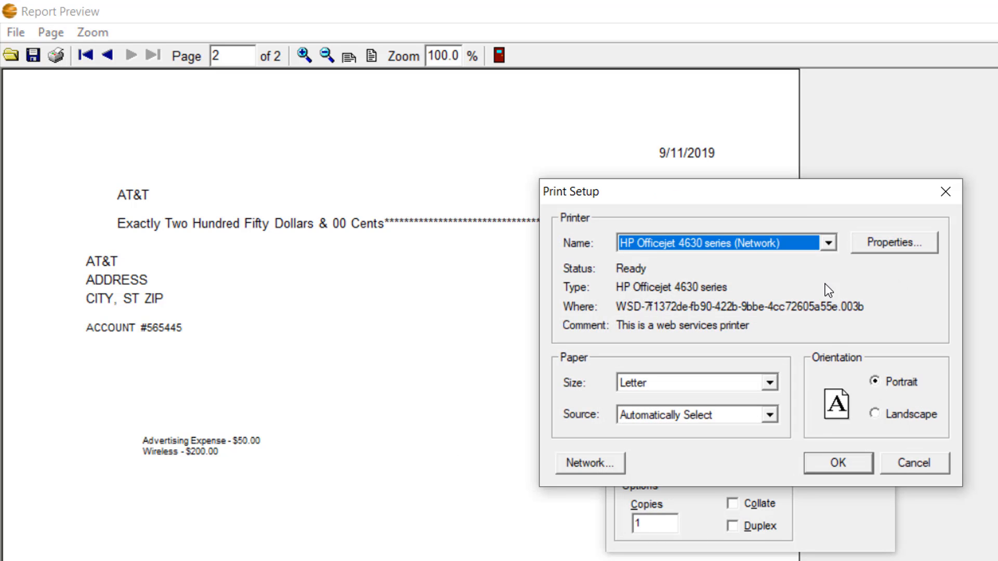
{"action": "left_click", "coordinate": [825, 243]}
{"action": "left_click", "coordinate": [734, 325]}
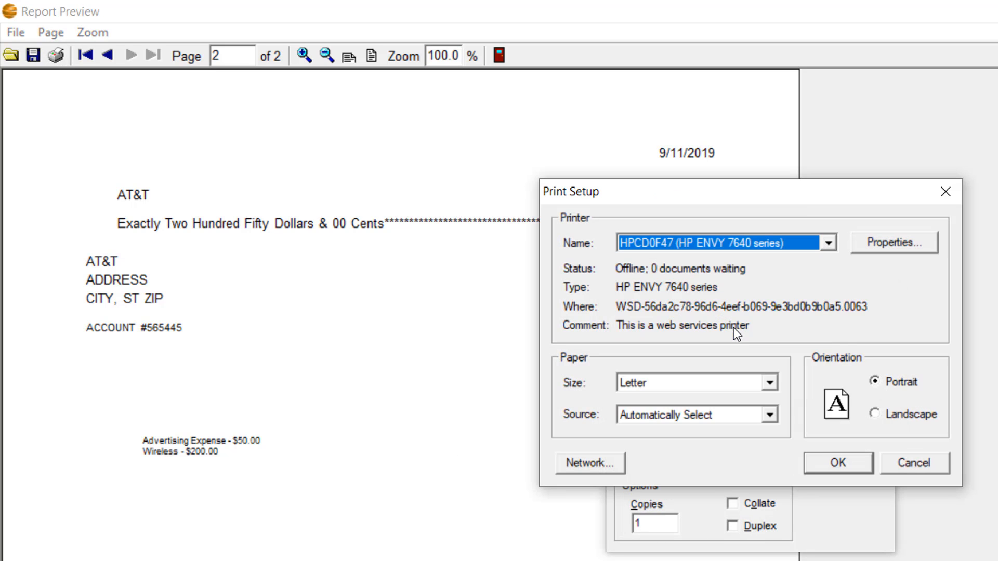
{"action": "left_click", "coordinate": [821, 460]}
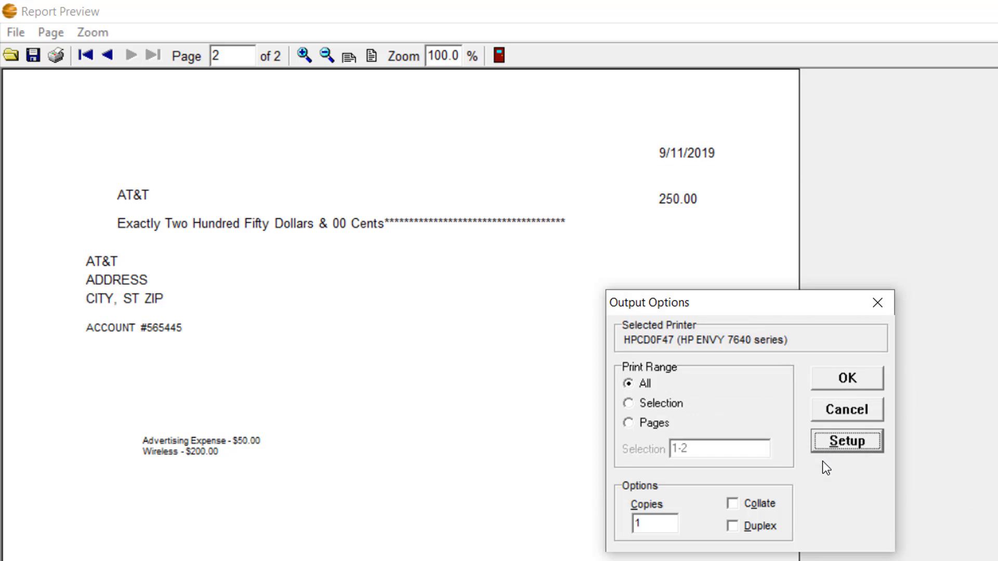
{"action": "left_click", "coordinate": [845, 379]}
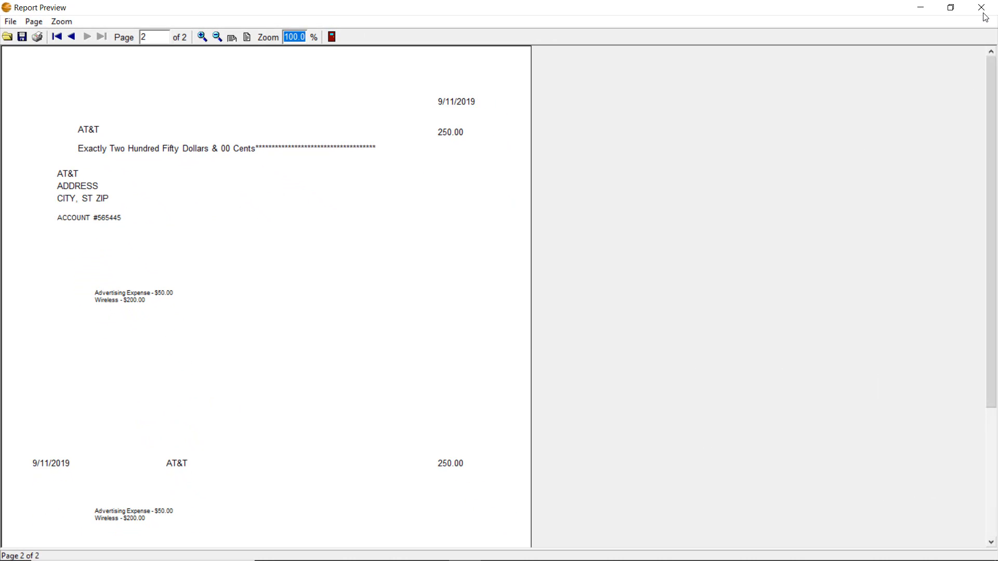
{"action": "left_click", "coordinate": [982, 10]}
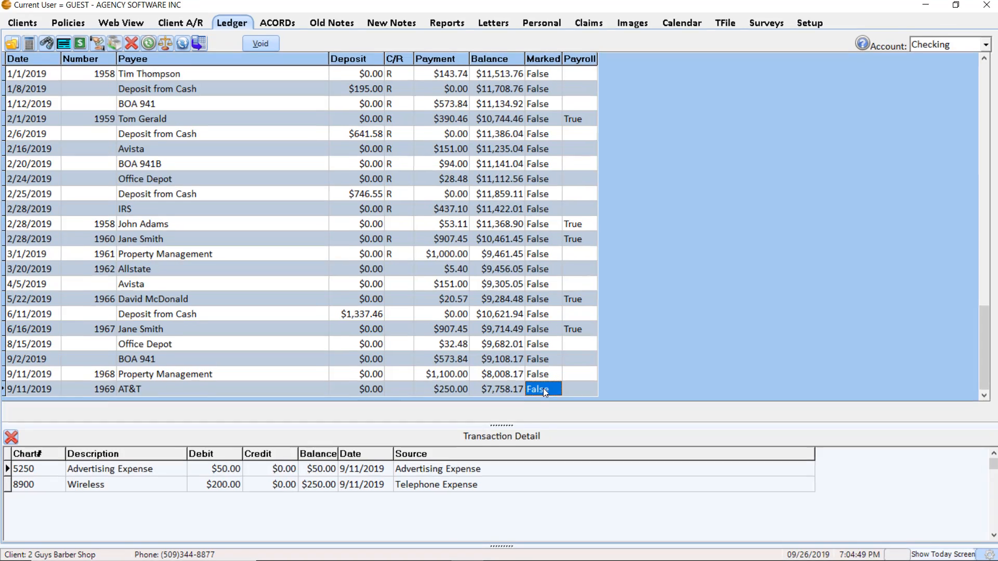
Mark the AT&T check True, renumber it from 1969 to 1970, and start a new 9/26/2019 row.
{"action": "double_click", "coordinate": [542, 389]}
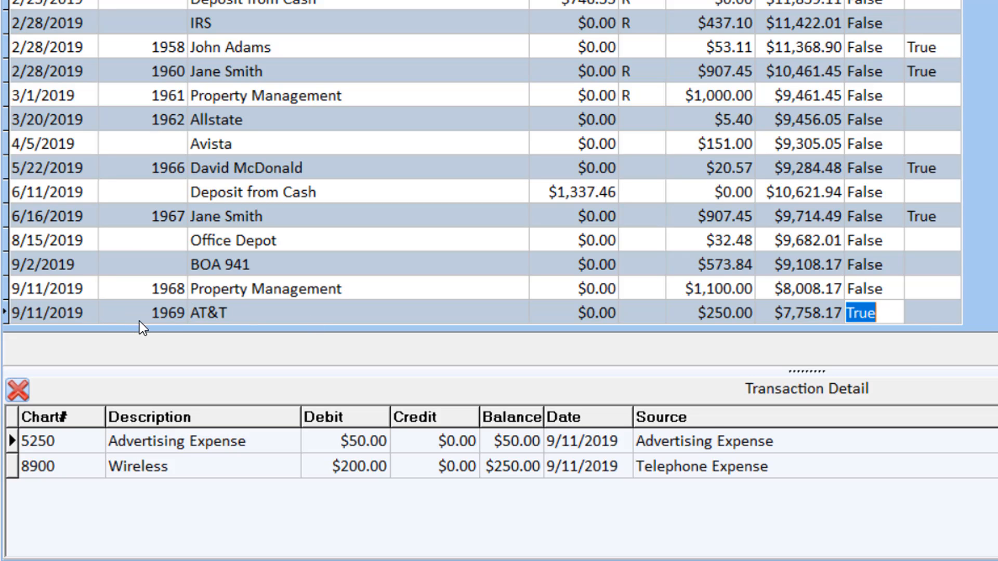
{"action": "left_click", "coordinate": [160, 318]}
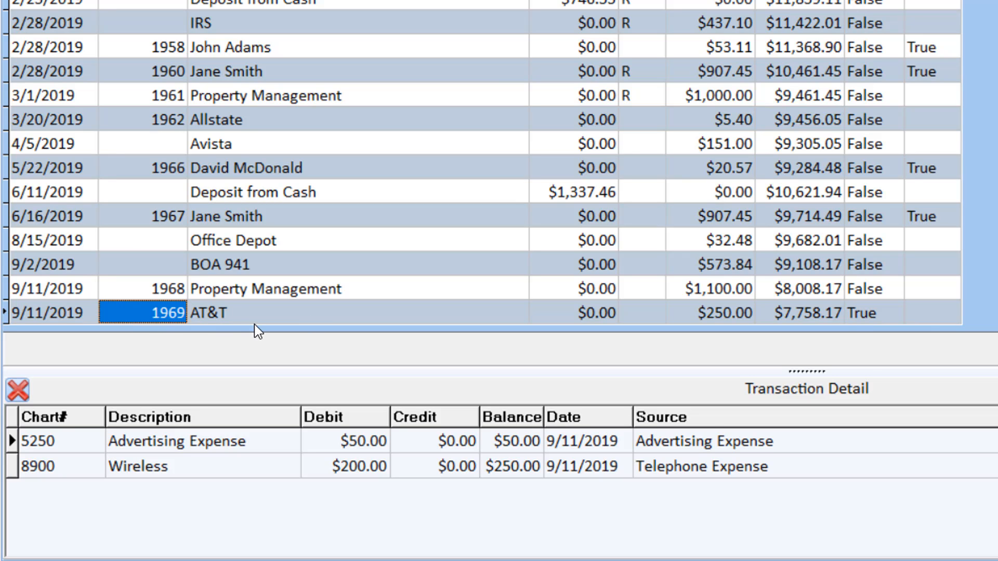
{"action": "type", "text": "1970"}
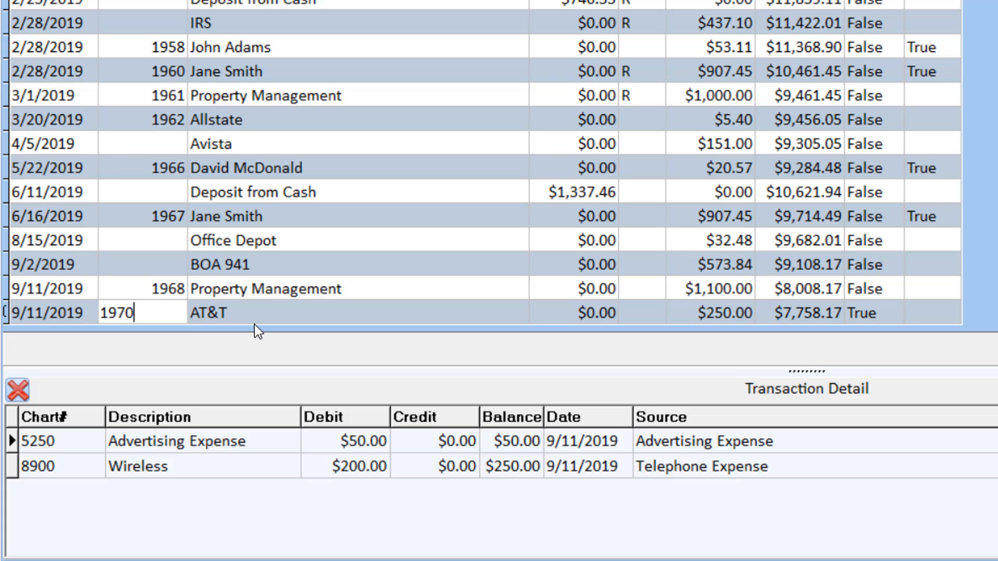
{"action": "key", "text": "Tab"}
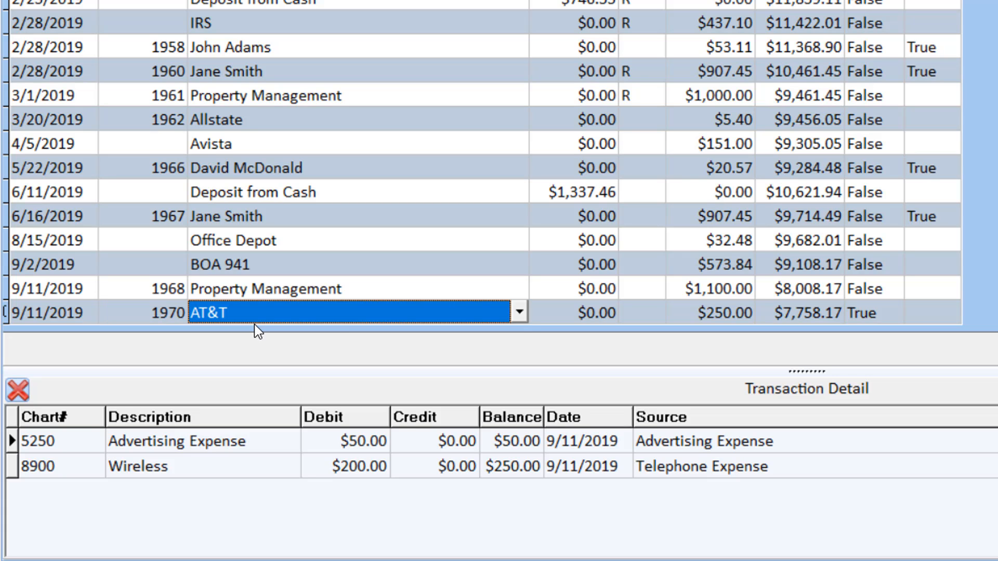
{"action": "key", "text": "Tab"}
{"action": "key", "text": "Tab"}
{"action": "key", "text": "Tab"}
{"action": "key", "text": "Tab"}
{"action": "key", "text": "Tab"}
{"action": "key", "text": "Tab"}
{"action": "key", "text": "Tab"}
{"action": "key", "text": "Tab"}
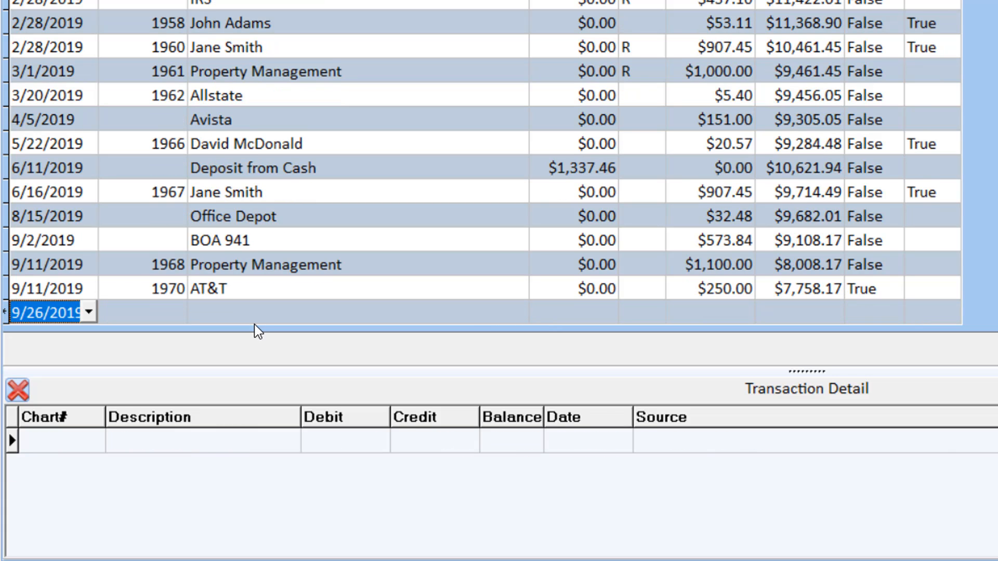
Select the existing payee by name for new check 1971 and commit the entry.
{"action": "left_click", "coordinate": [212, 313]}
{"action": "left_click", "coordinate": [519, 310]}
{"action": "key", "text": "Tab"}
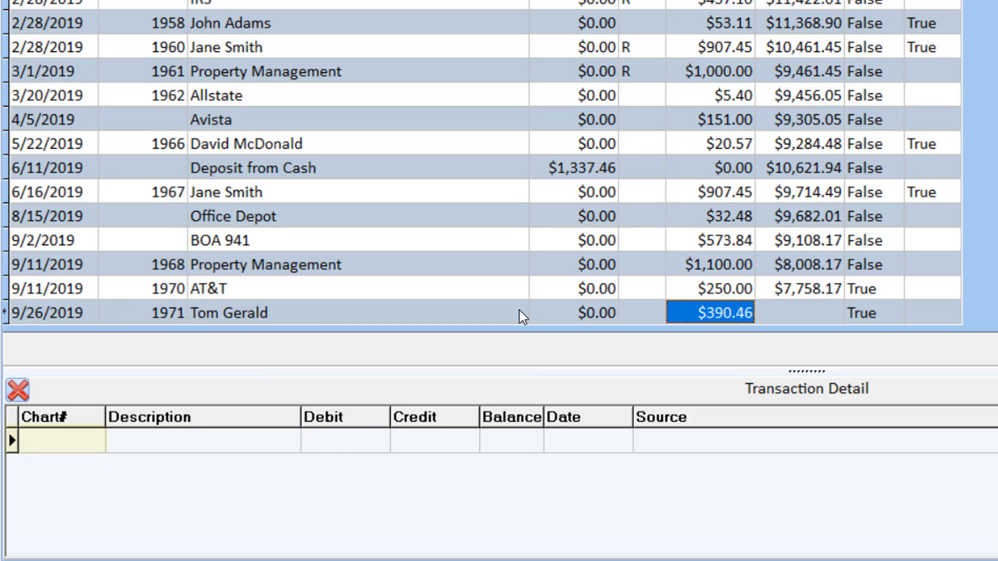
{"action": "key", "text": "Return"}
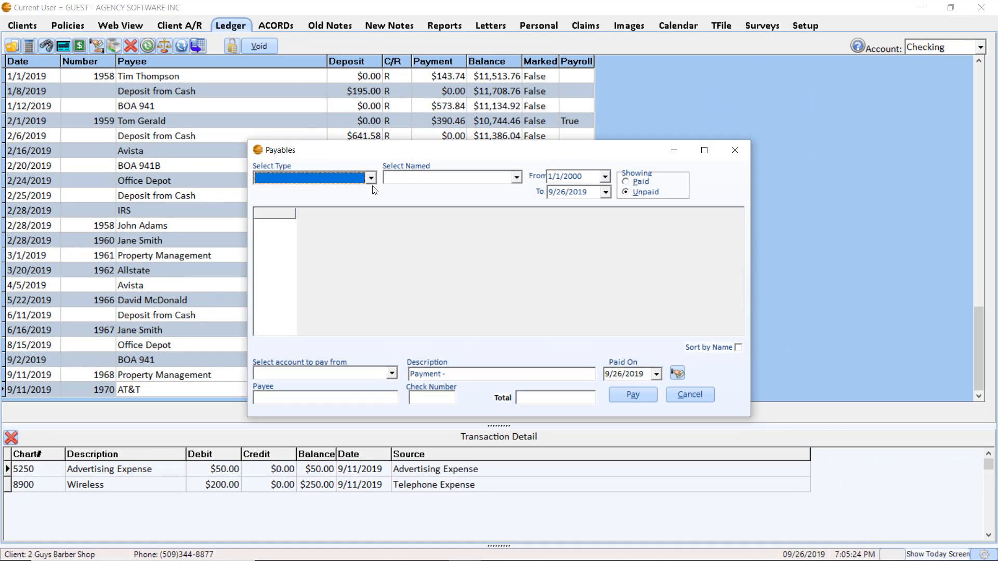
Apply the $390.46 payment to that payee's Commissions Due payable.
{"action": "left_click", "coordinate": [296, 200]}
{"action": "left_click", "coordinate": [516, 177]}
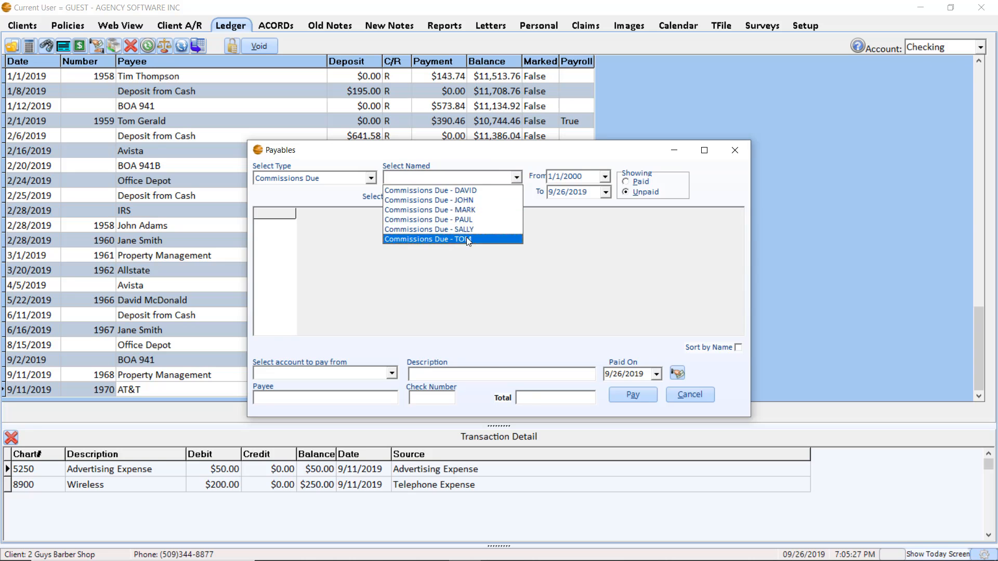
{"action": "left_click", "coordinate": [466, 237]}
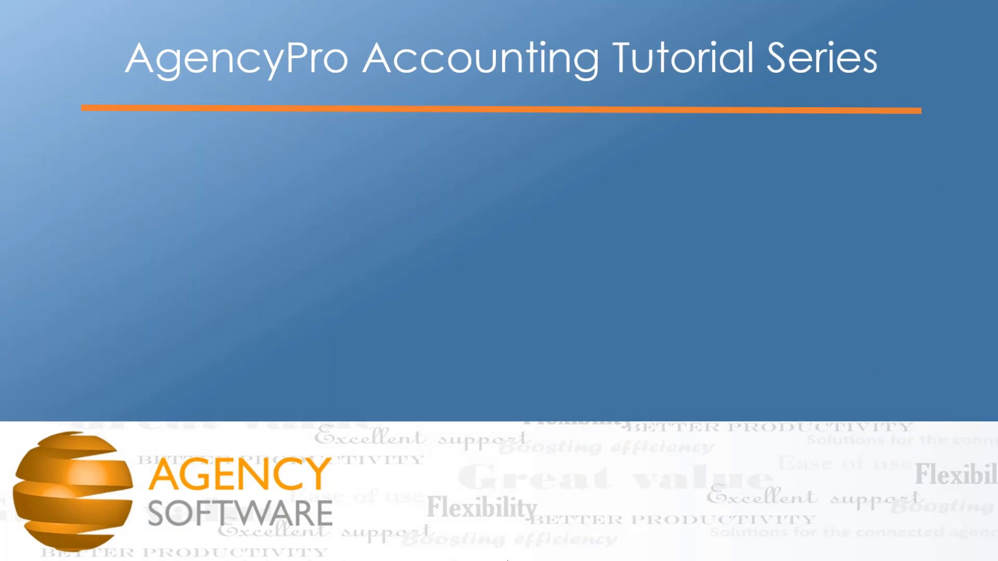